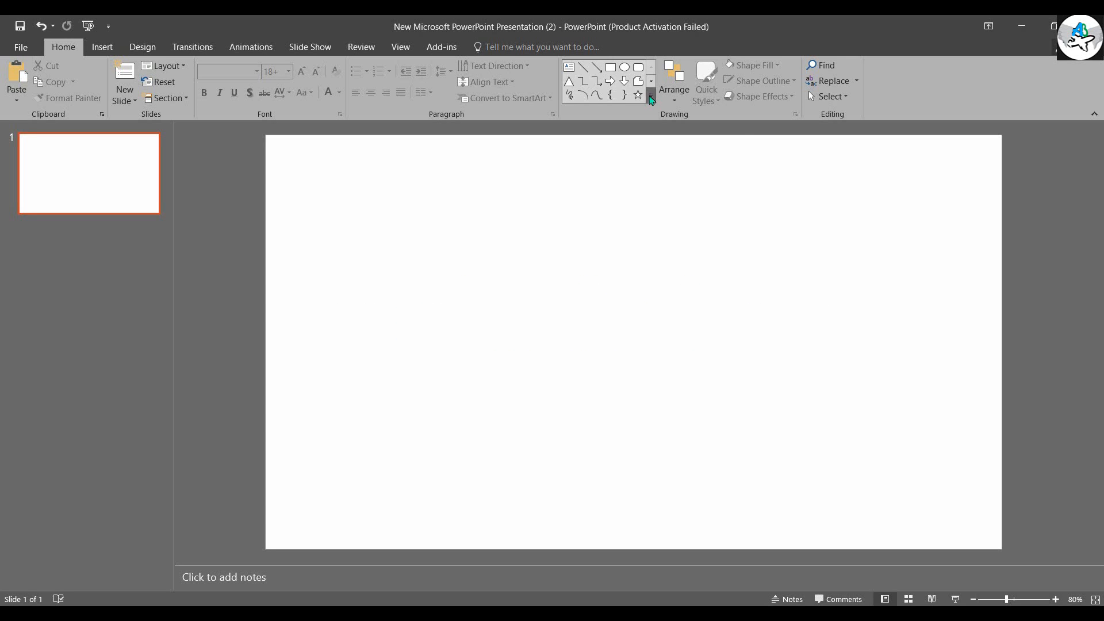
- Draw a rounded rectangle about 2.34 by 2.62 inches in the slide's upper middle and adjust its corner rounding
click(651, 95)
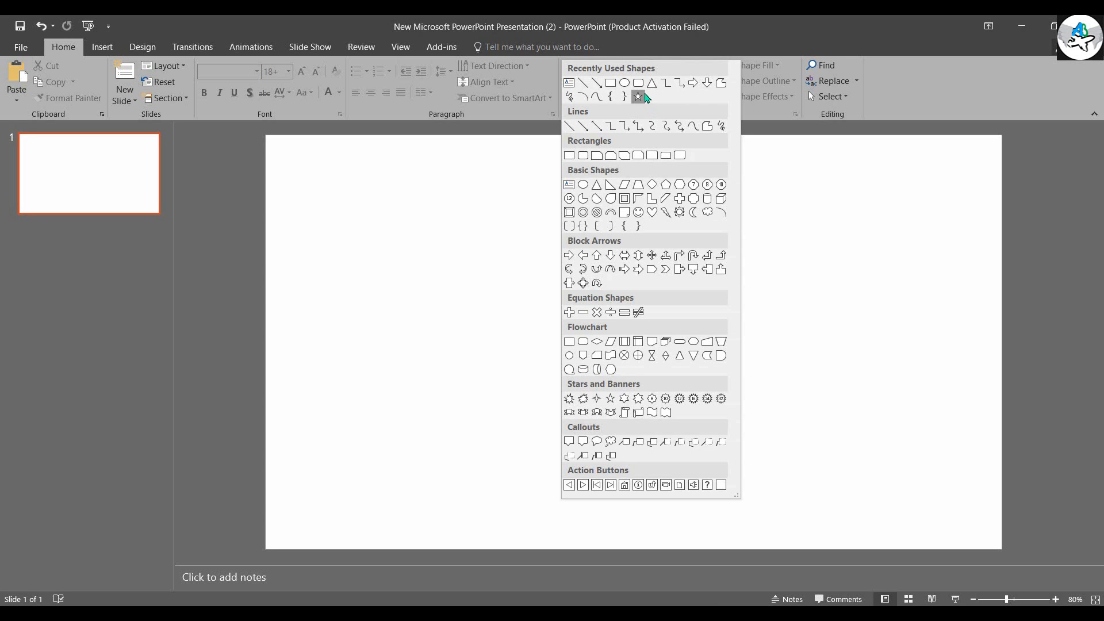
click(585, 155)
drag(528, 183, 735, 402)
mouse_move(748, 440)
mouse_down()
mouse_move(753, 364)
mouse_move(673, 312)
mouse_up()
drag(551, 183, 541, 183)
drag(571, 225, 576, 249)
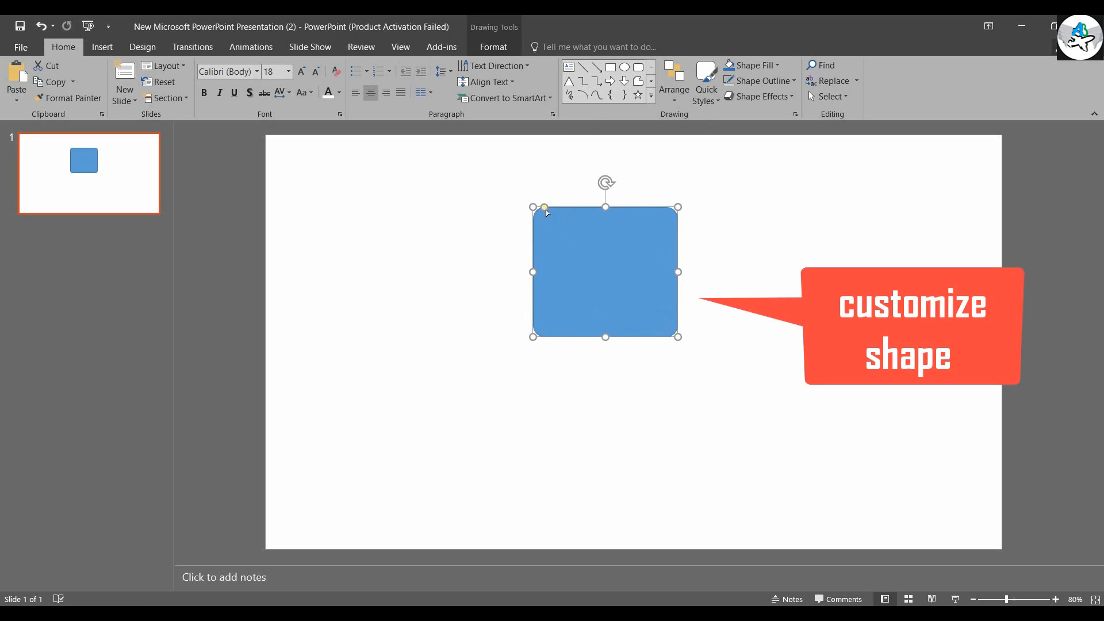
drag(546, 209, 544, 211)
- Insert WordArt in the plain black style containing the letter "f"
click(98, 56)
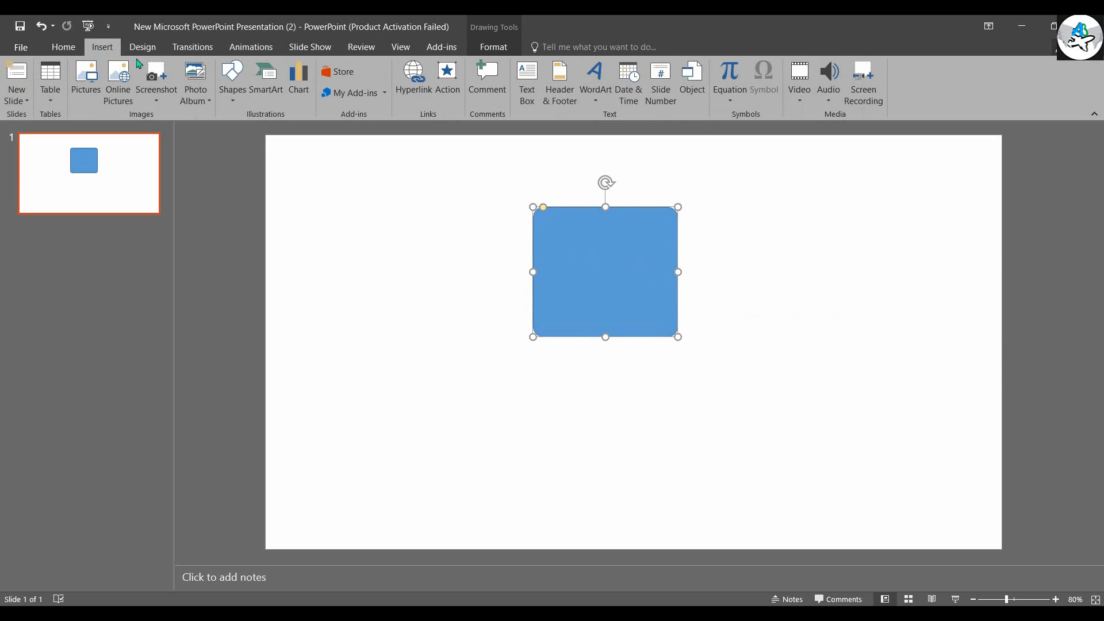
click(596, 87)
click(639, 172)
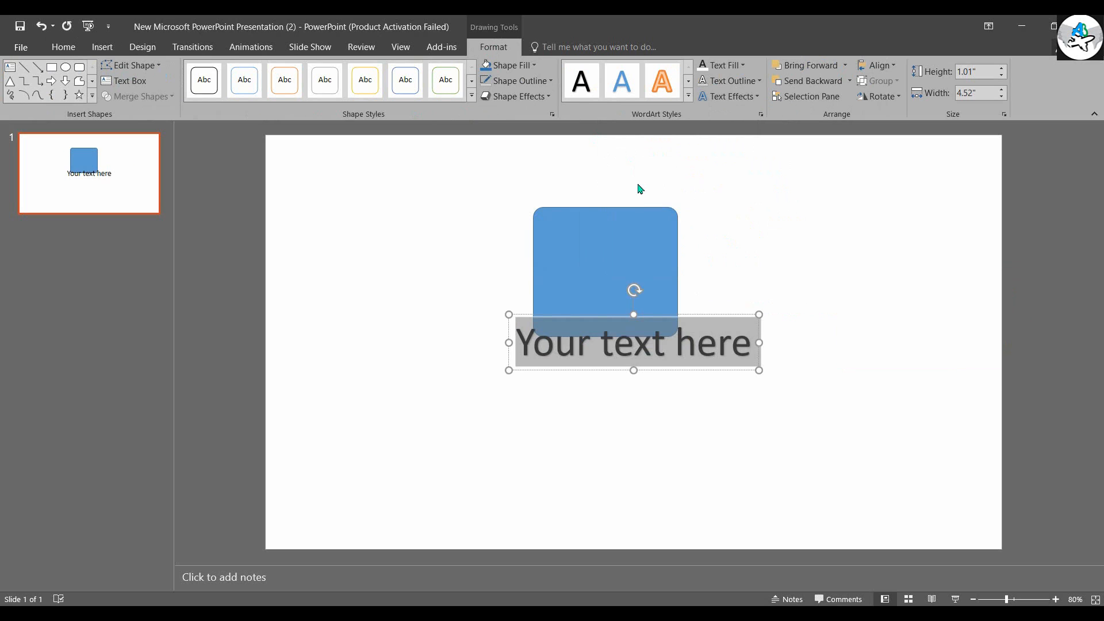
text(f)
- Enlarge the "f" to font size 80 and move it onto the blue rounded rectangle
double_click(636, 346)
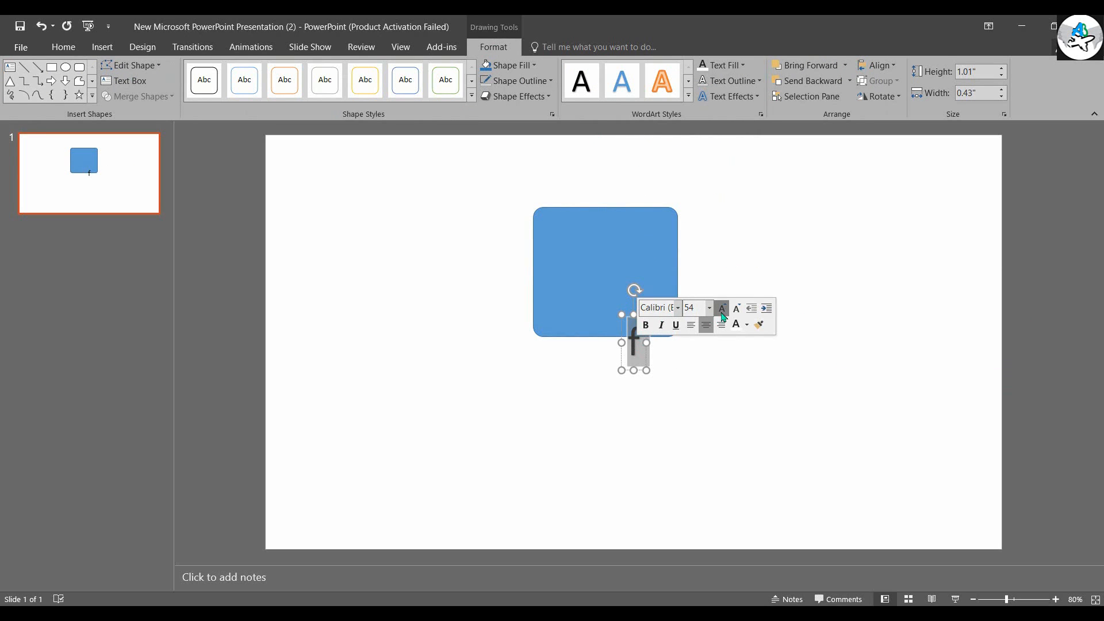
click(722, 310)
click(722, 309)
click(722, 310)
click(722, 310)
click(64, 47)
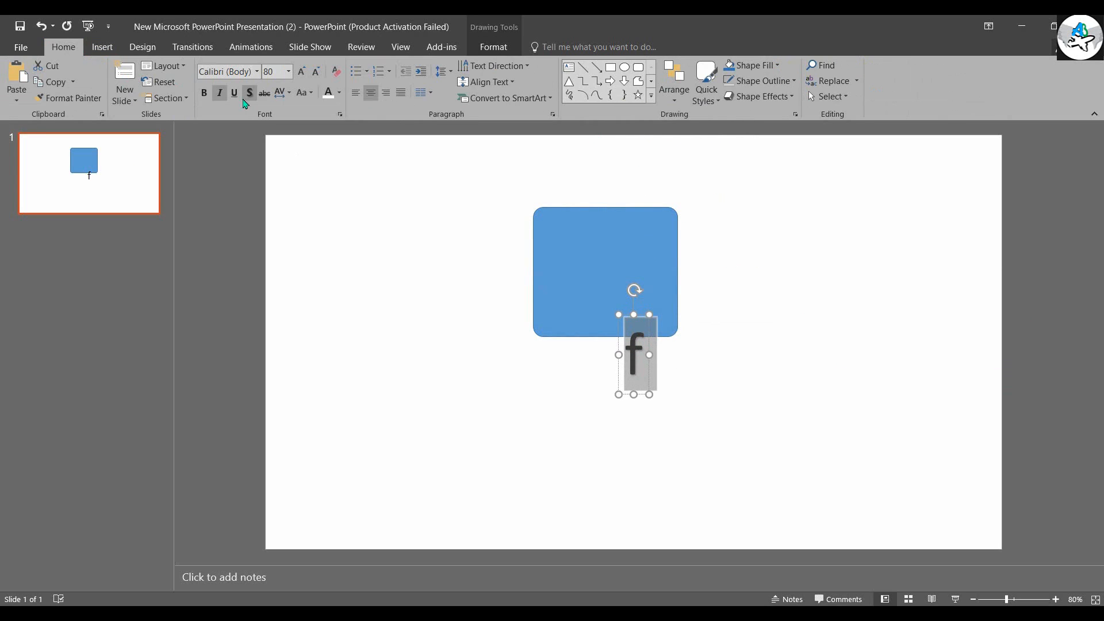
drag(628, 395, 610, 326)
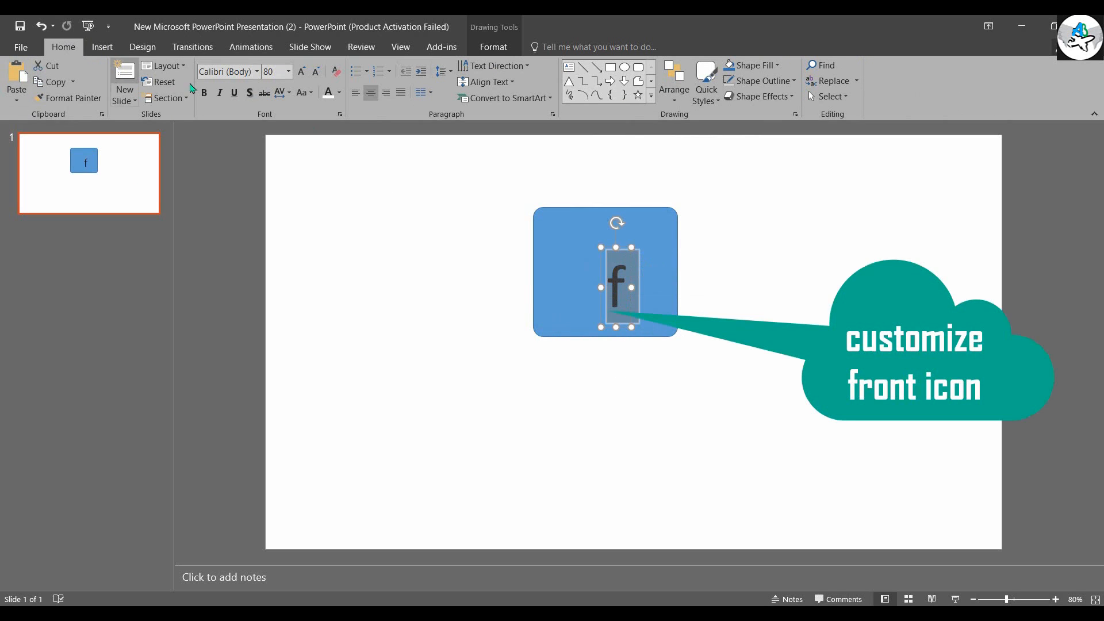
- Enlarge the "f" to font size 115 and shift it up within the blue rectangle
click(302, 73)
click(302, 72)
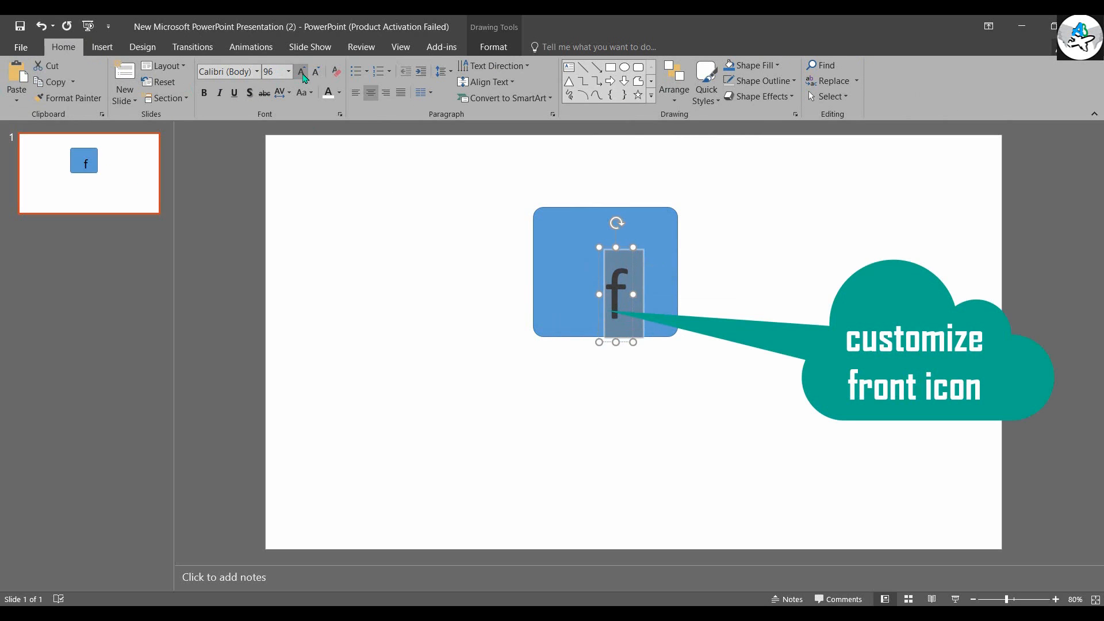
click(303, 72)
drag(606, 361, 602, 343)
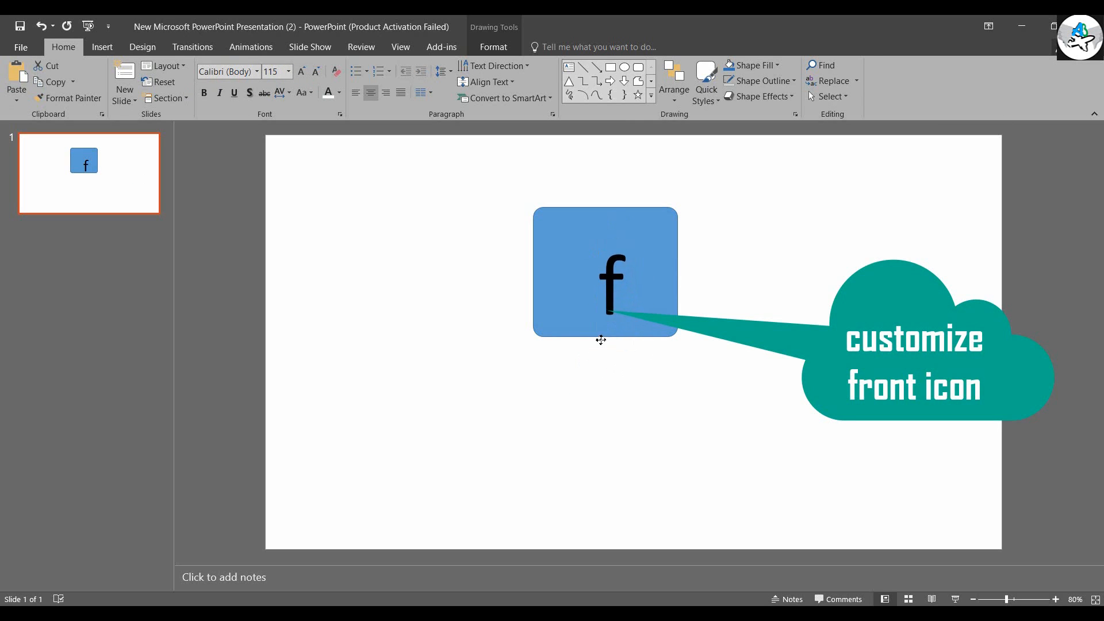
- Change the font of the "f" to Adobe Fan Heiti Std B and centre it horizontally on the rectangle
key(ctrl+a)
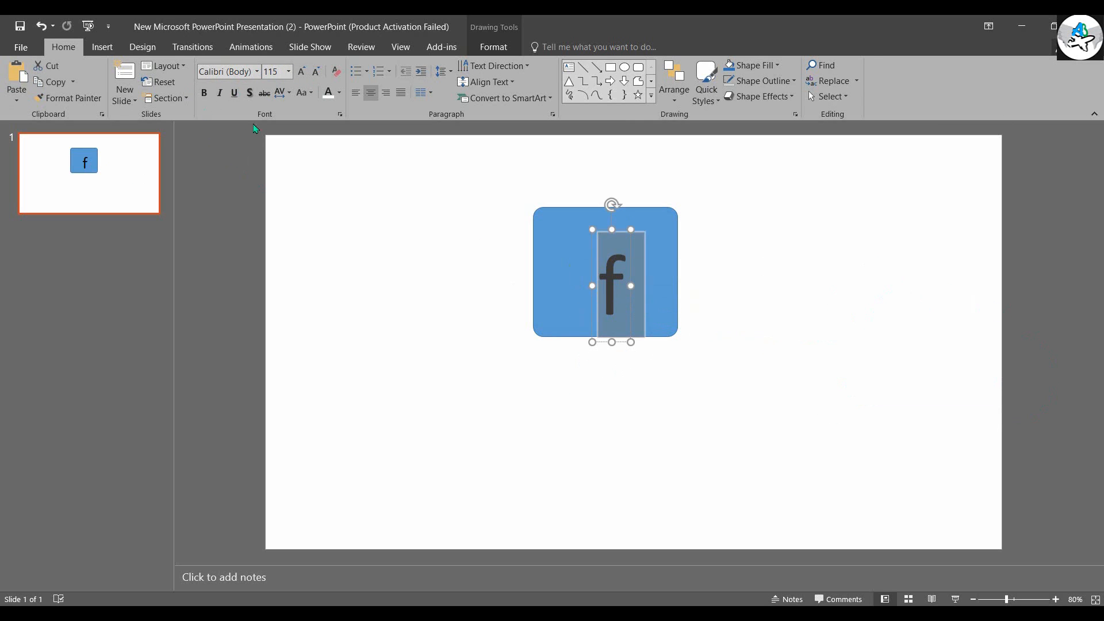
click(256, 71)
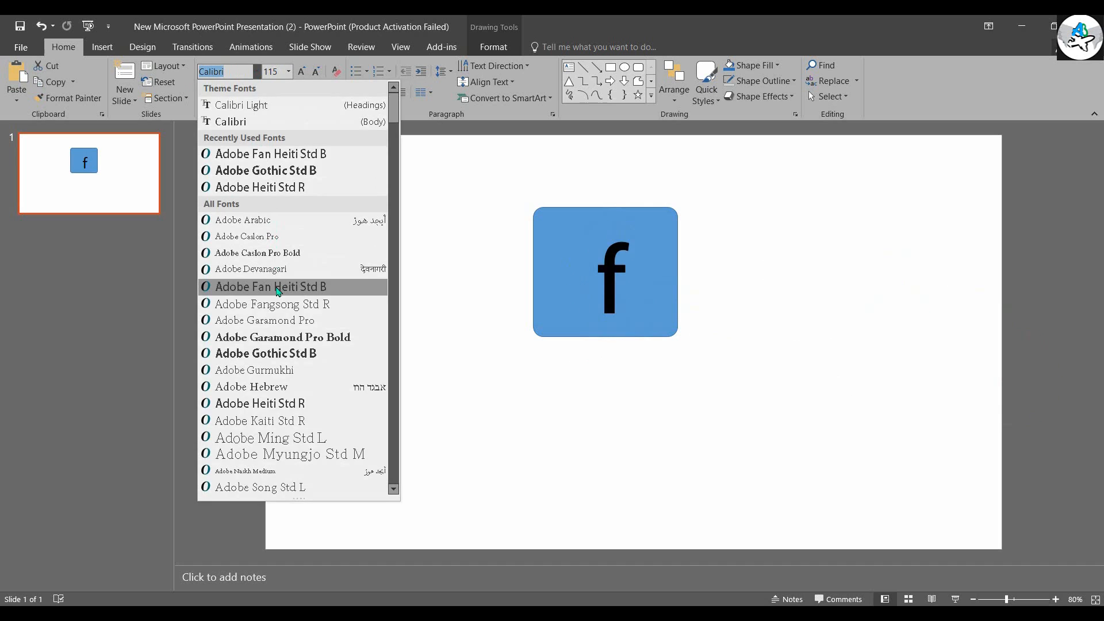
click(278, 290)
click(606, 340)
click(597, 305)
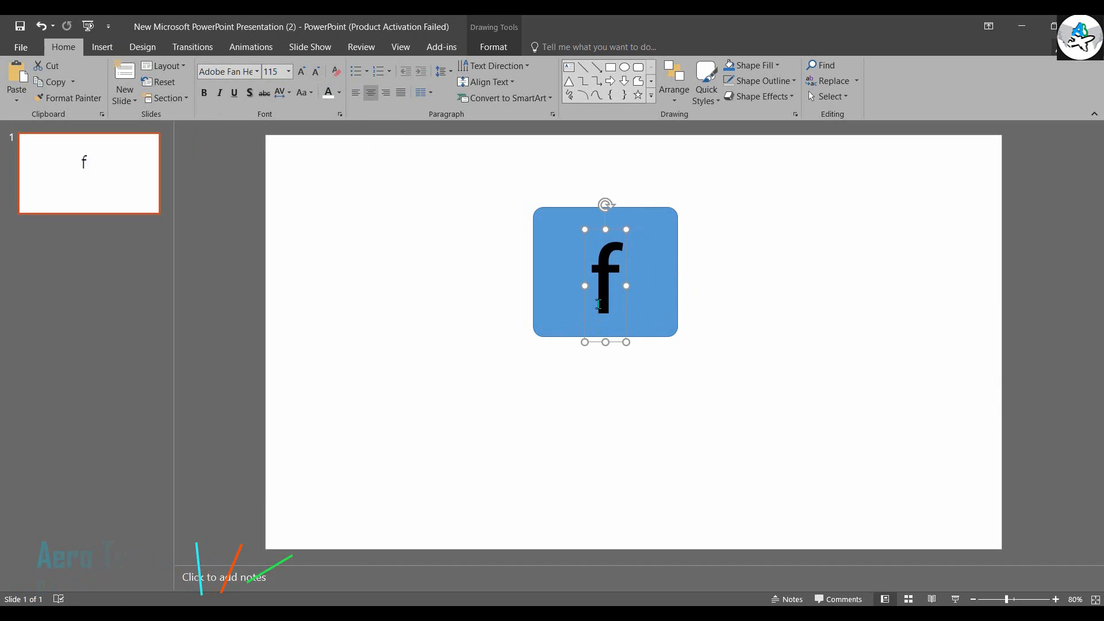
- Enlarge the "f" to font size 166 and nudge it slightly upward
double_click(598, 305)
click(301, 72)
click(301, 72)
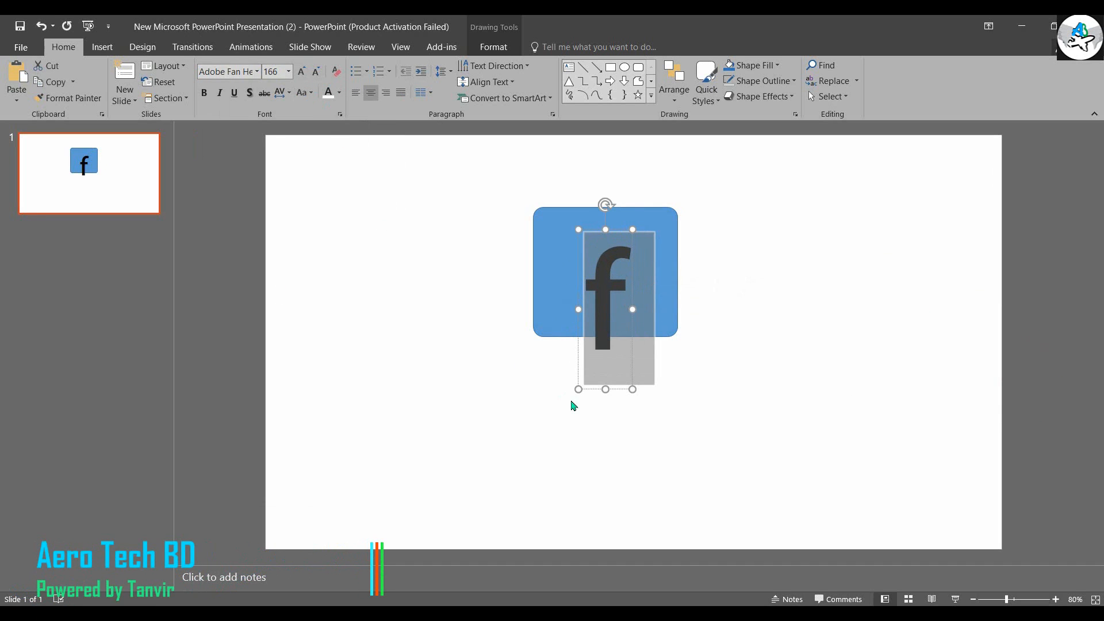
drag(592, 391, 594, 385)
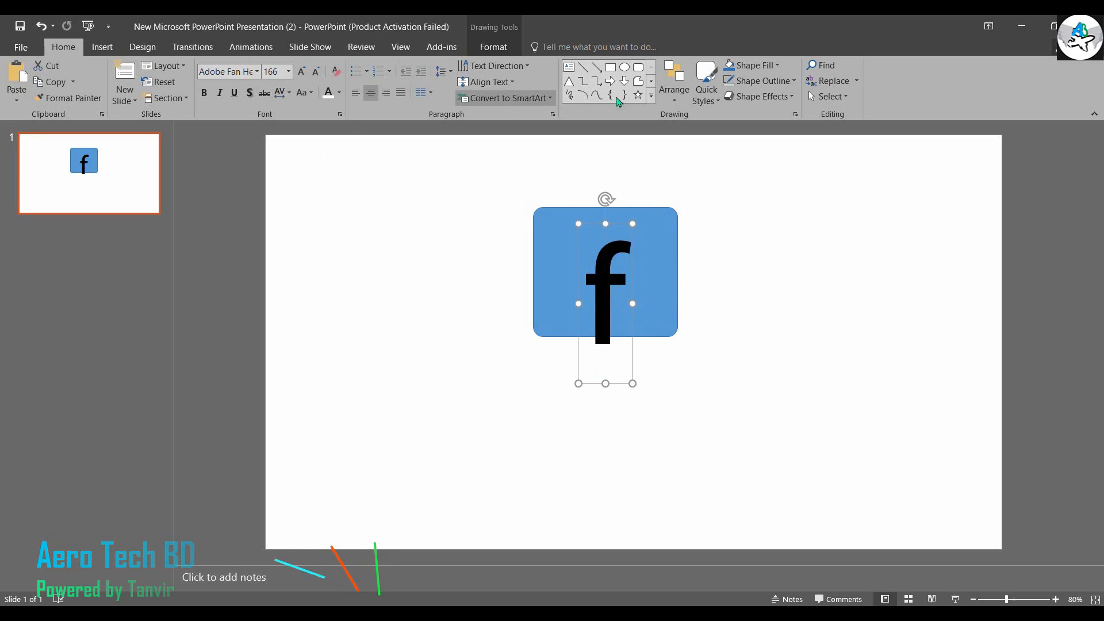
- Move the "f" off the blue shape and place a small, slightly rotated rectangle over the right end of its crossbar
drag(576, 327, 396, 392)
click(643, 256)
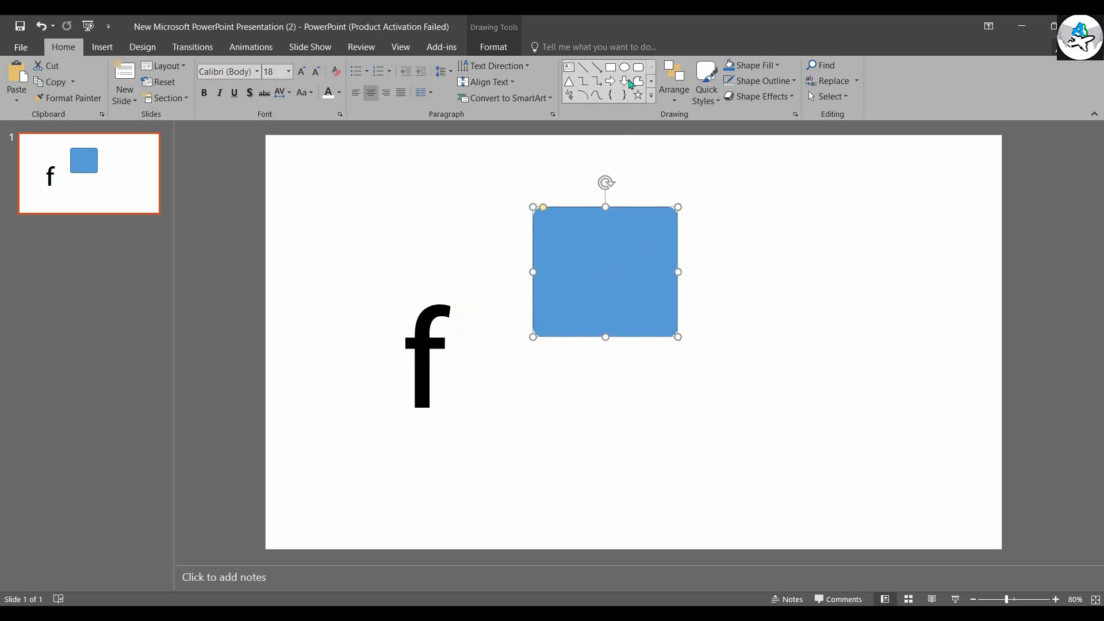
click(610, 68)
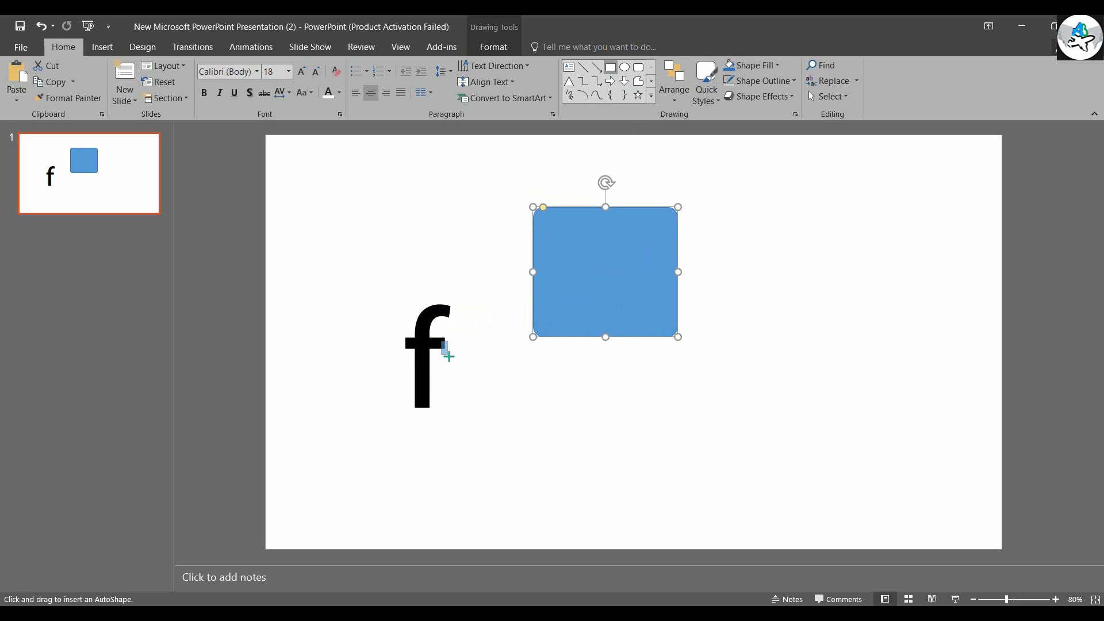
drag(454, 360, 474, 368)
mouse_move(457, 318)
mouse_down()
mouse_move(478, 323)
mouse_move(460, 346)
mouse_move(472, 315)
mouse_up()
- Subtract the small rotated rectangle from the "f" to cut its crossbar end at a slant
drag(350, 272, 515, 457)
click(494, 47)
click(143, 97)
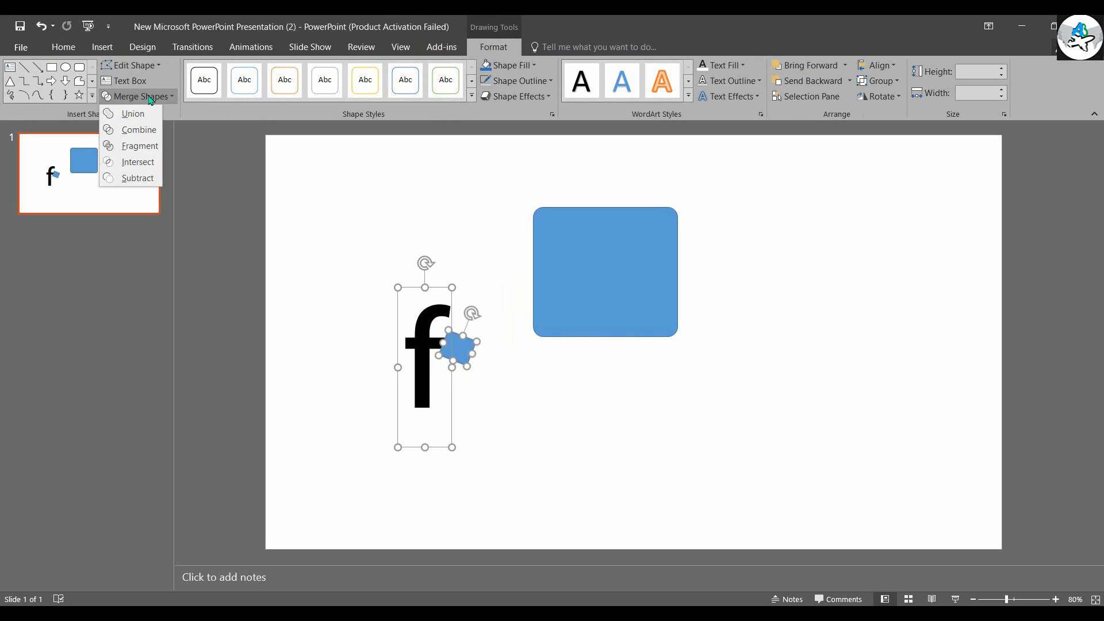
click(143, 181)
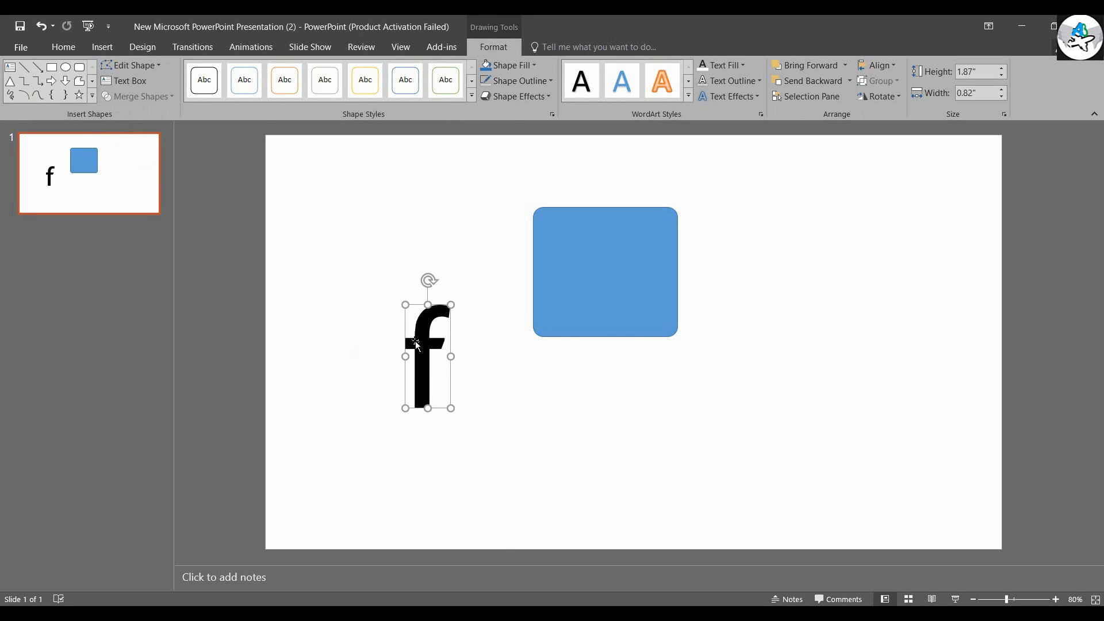
- Move the "f" back onto the blue shape and set the blue shape's width and height to 2.4"
drag(420, 344, 602, 277)
drag(478, 176, 510, 275)
click(552, 264)
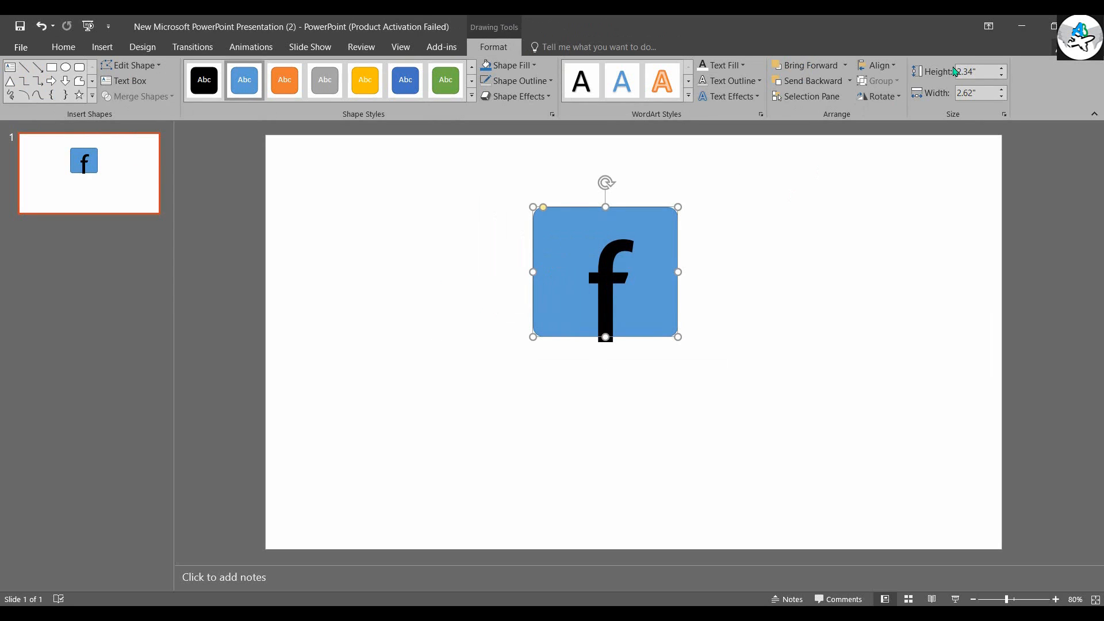
click(1001, 98)
click(1002, 98)
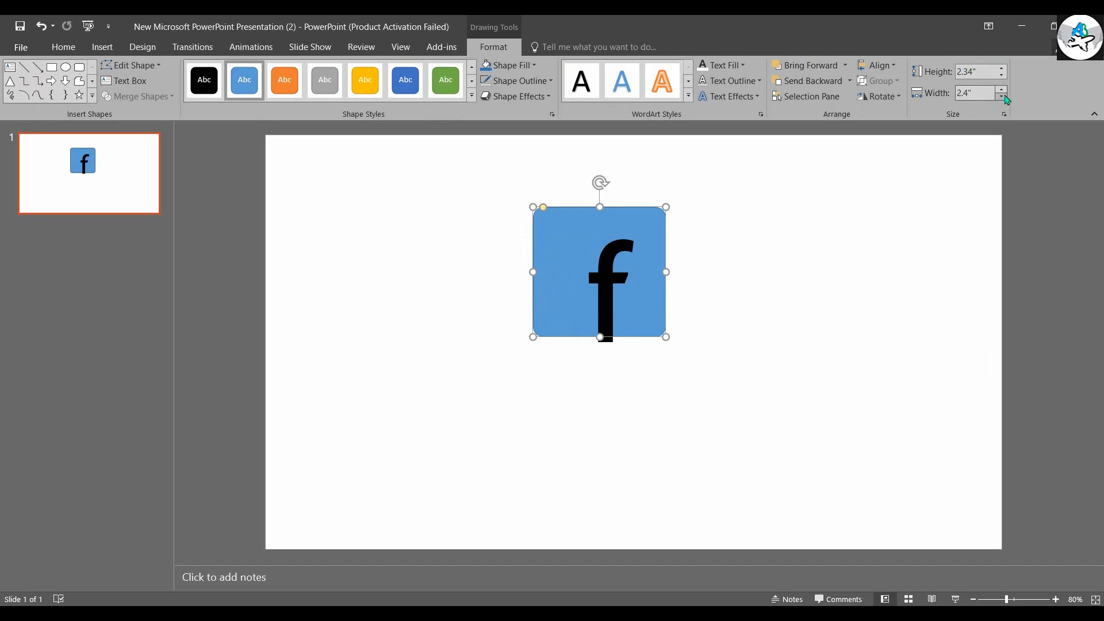
click(1001, 68)
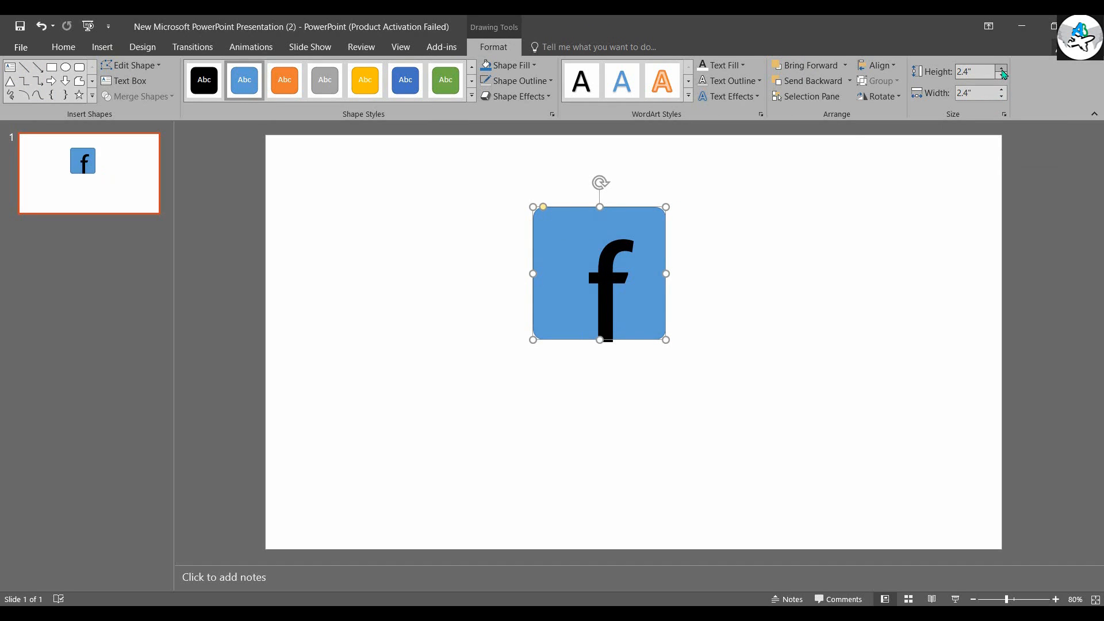
- Try to merge the "f" and the blue square with Subtract
click(749, 277)
drag(473, 179, 761, 393)
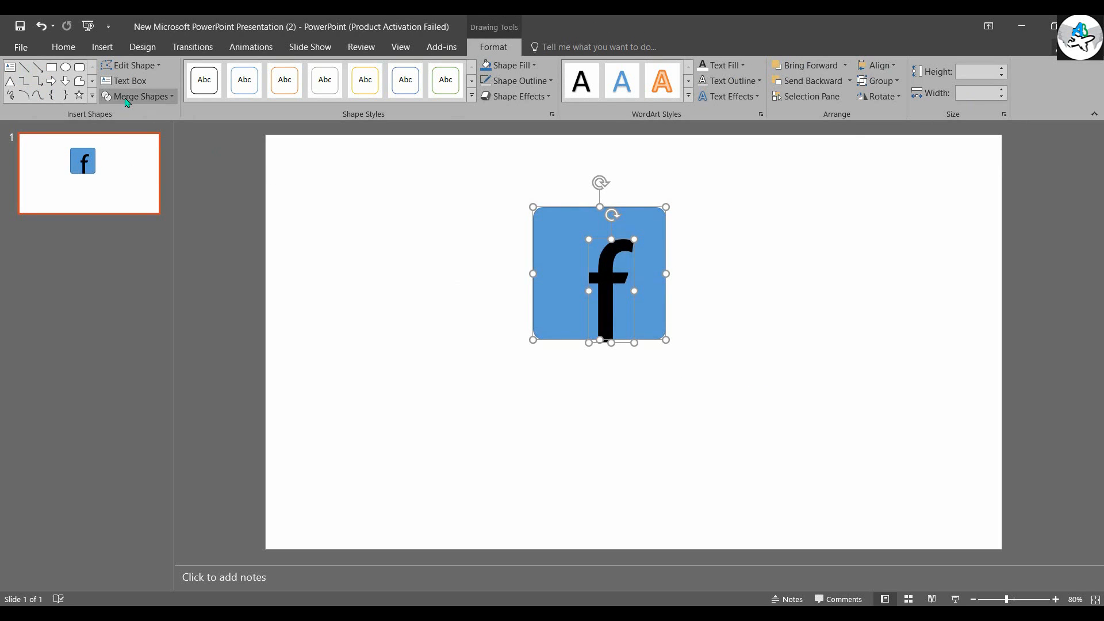
click(136, 96)
click(137, 181)
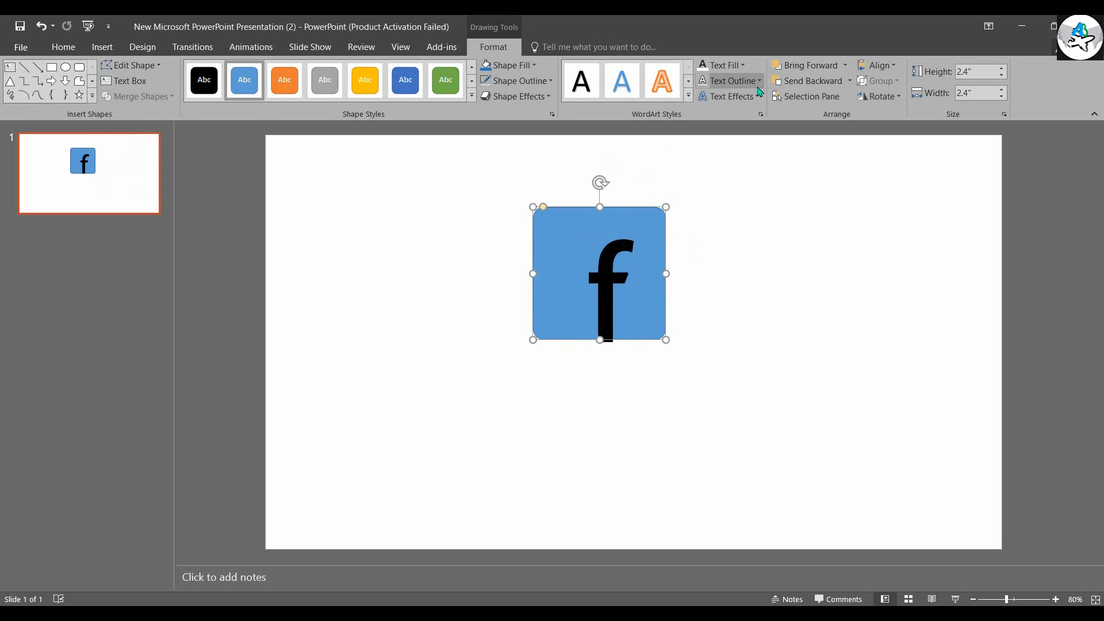
- Remove the blue square's outline and fill it with the darker blue theme colour
click(516, 81)
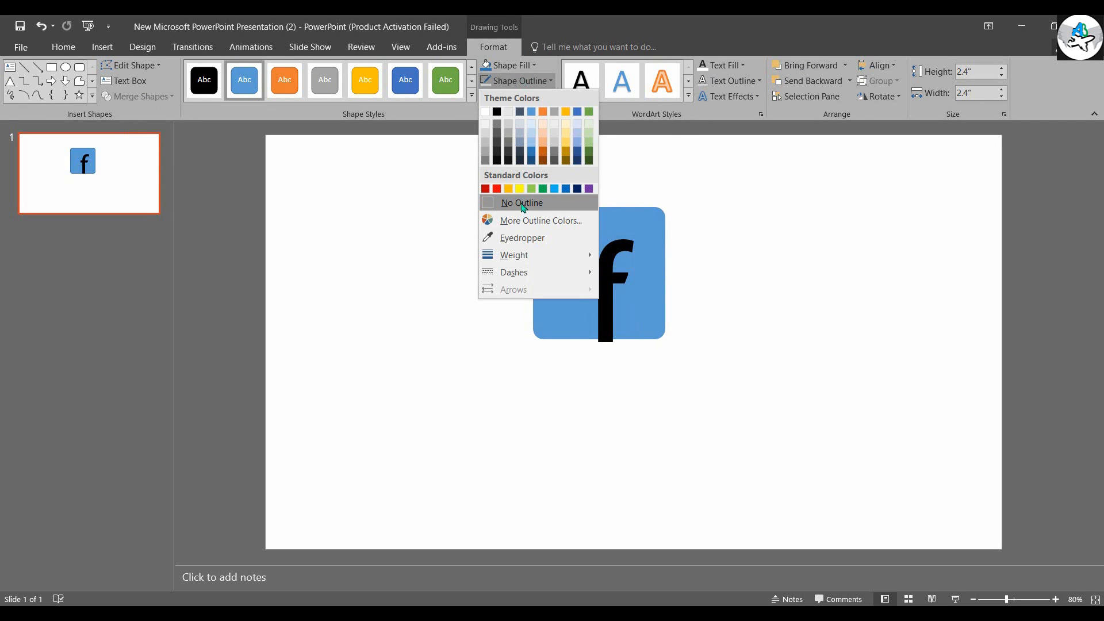
click(522, 203)
click(509, 65)
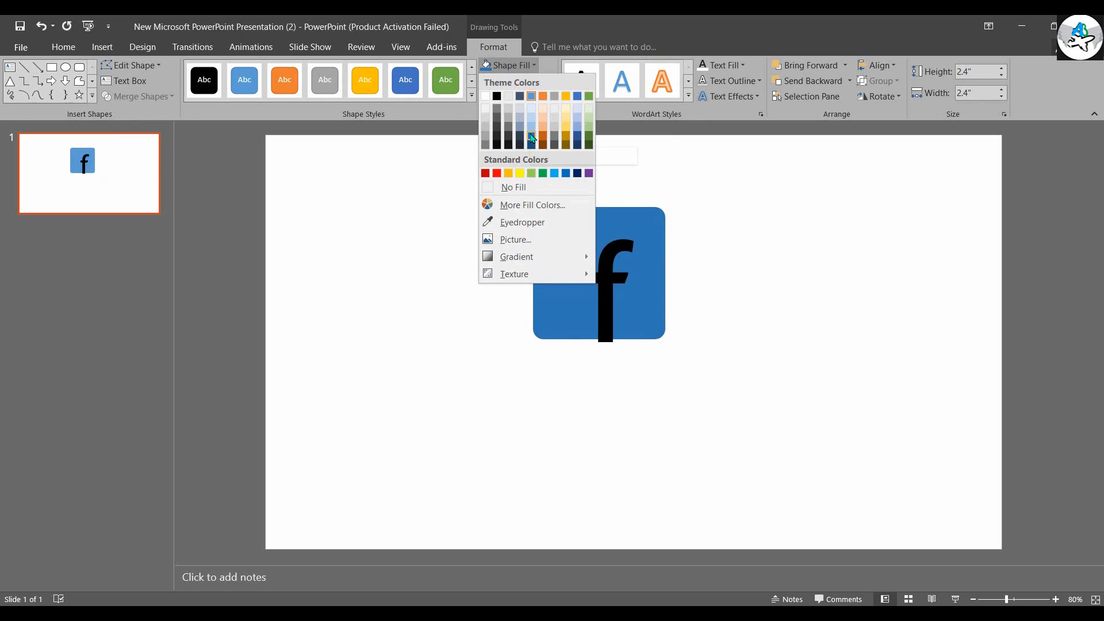
click(532, 137)
- Nudge the blue square behind the letter and subtract the "f" from it
click(603, 256)
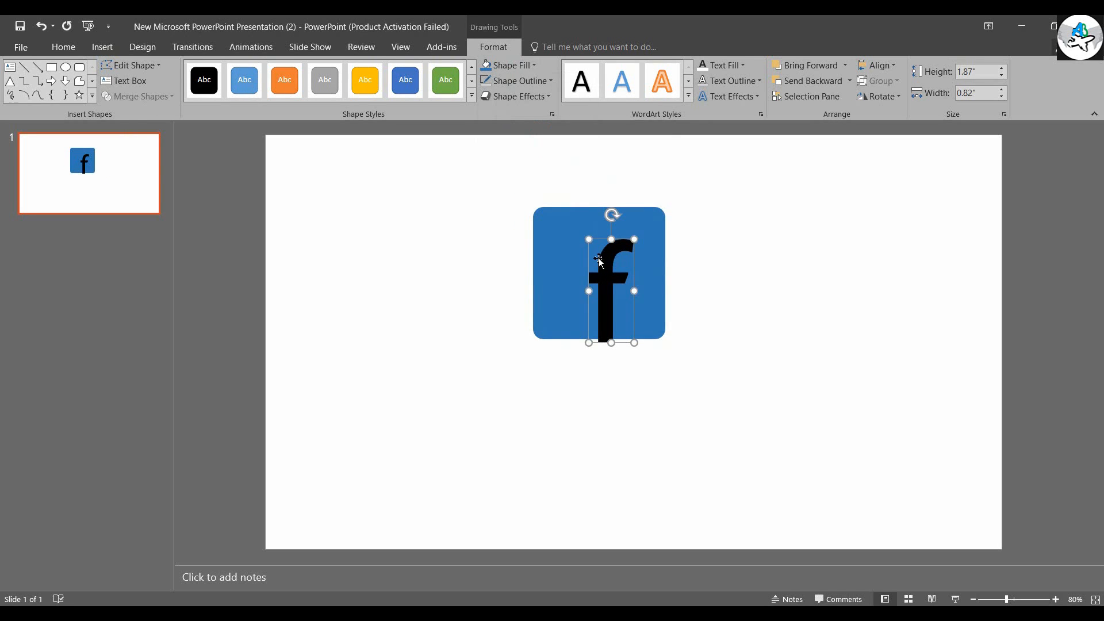
drag(593, 254, 594, 253)
drag(498, 184, 689, 374)
click(154, 95)
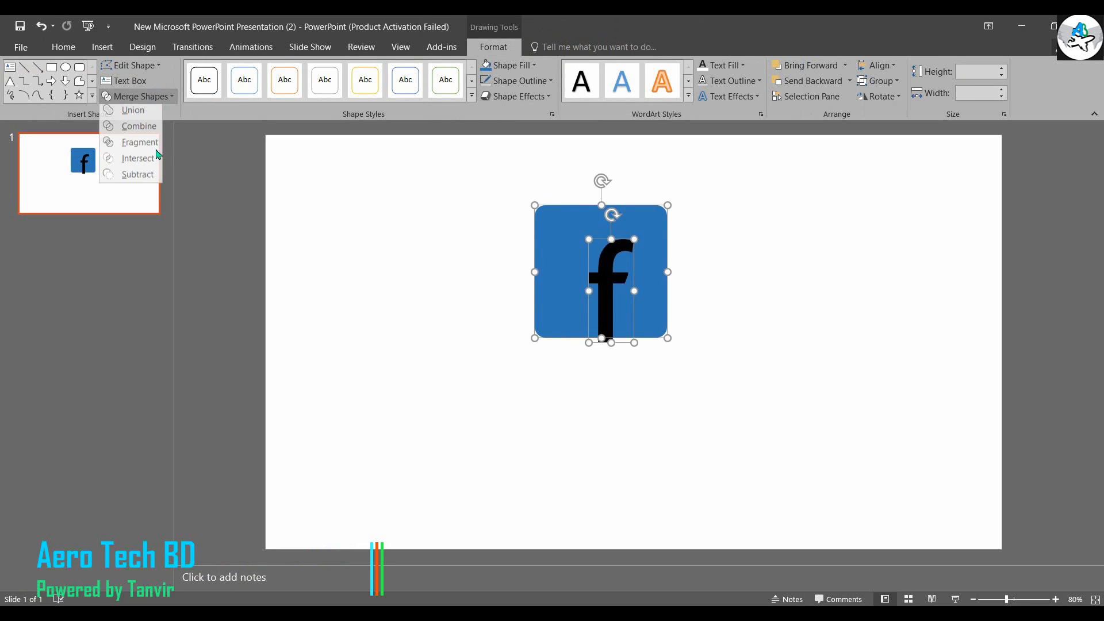
click(154, 178)
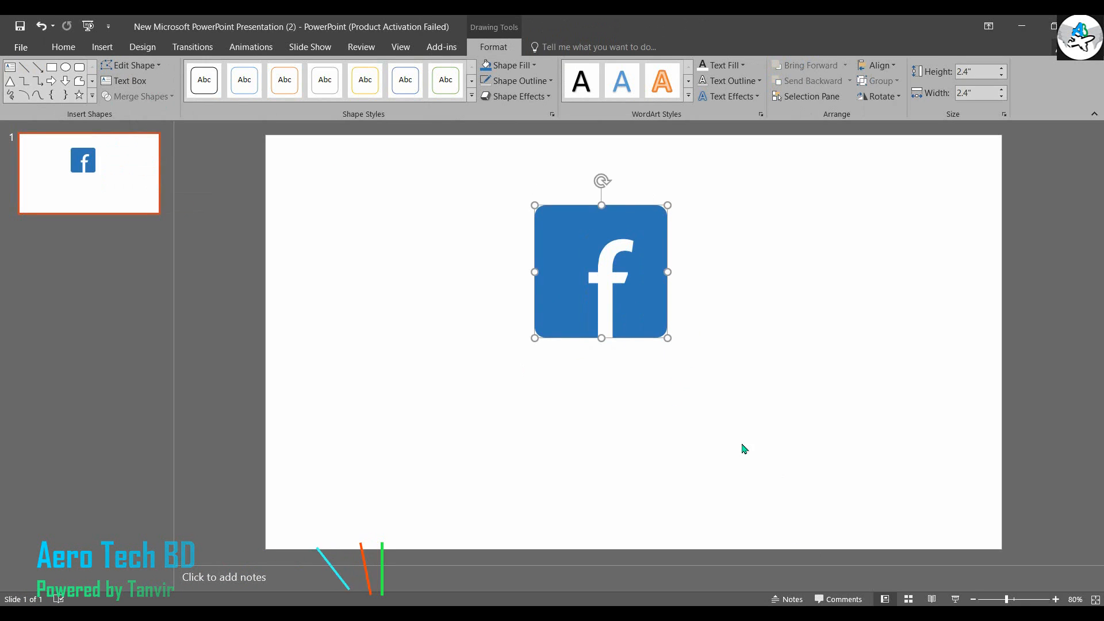
- Reposition the cut-out "f" icon on the slide and give it a gradient fill
click(741, 448)
drag(601, 321, 637, 331)
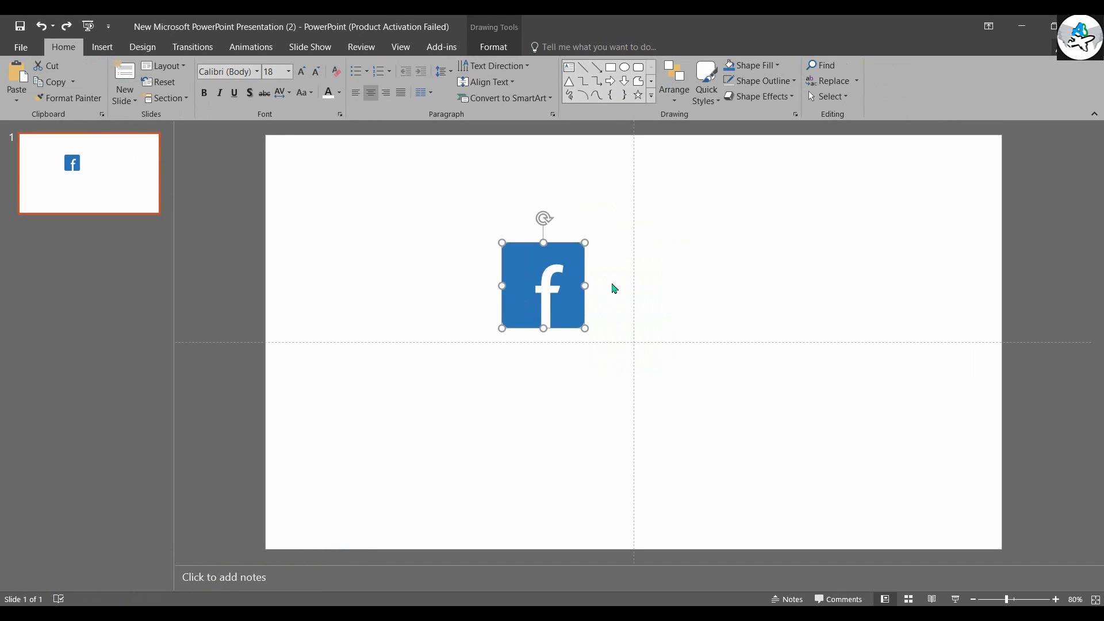
right_click(541, 265)
click(572, 511)
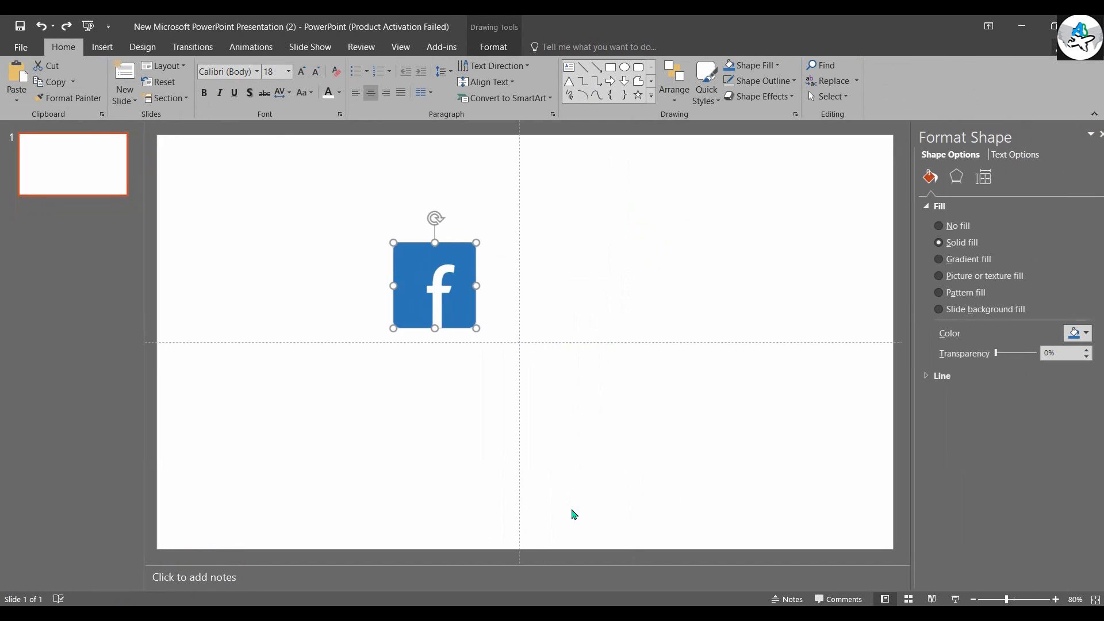
click(940, 225)
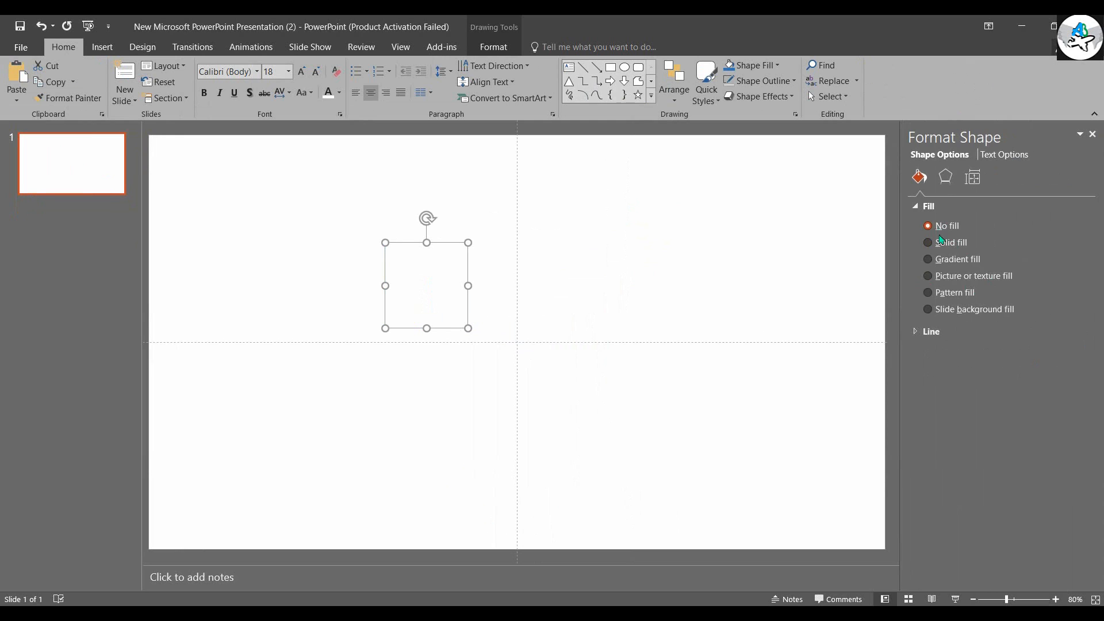
click(946, 260)
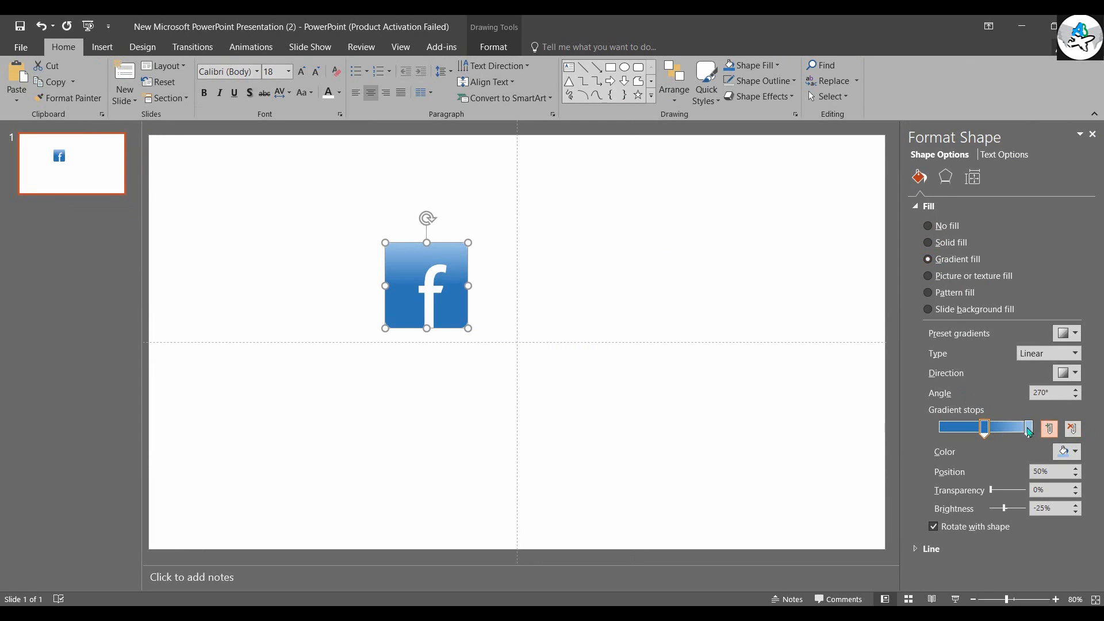
- Add a gradient stop at 75% to the icon's fill and remove it again
click(1049, 429)
click(1049, 429)
click(1006, 428)
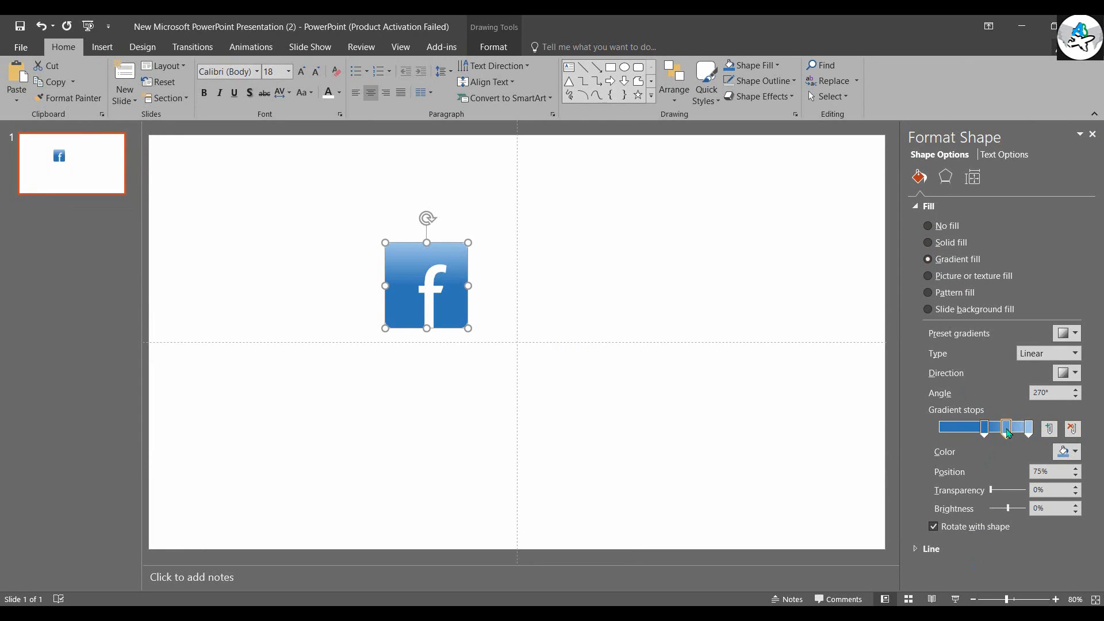
click(1073, 430)
- Move the gradient's middle stop closer to the start and colour it with the darker blue theme colour
drag(985, 435, 971, 436)
click(1068, 452)
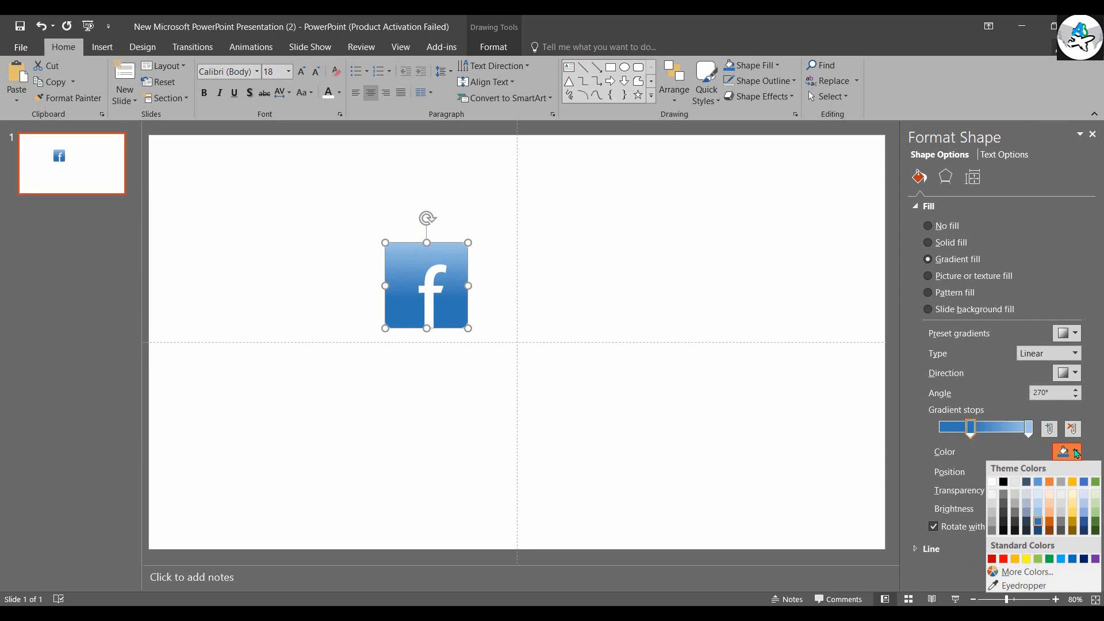
click(1041, 524)
- Colour the gradient's end stop with the 40% lighter blue theme colour and apply a 270° linear direction to the icon's fill
click(1029, 429)
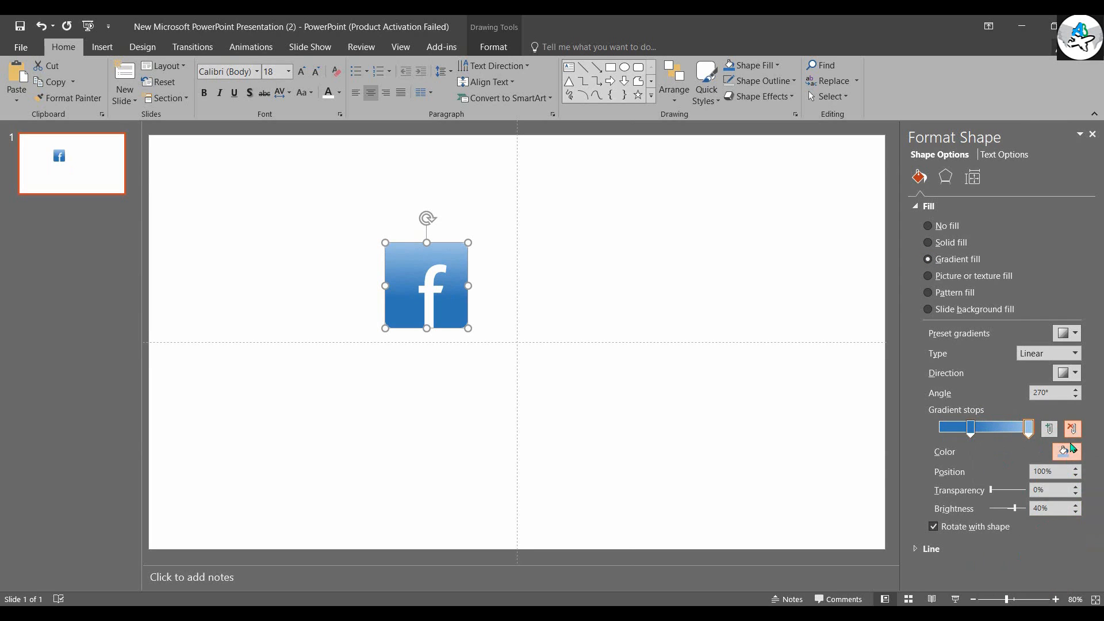
click(1068, 452)
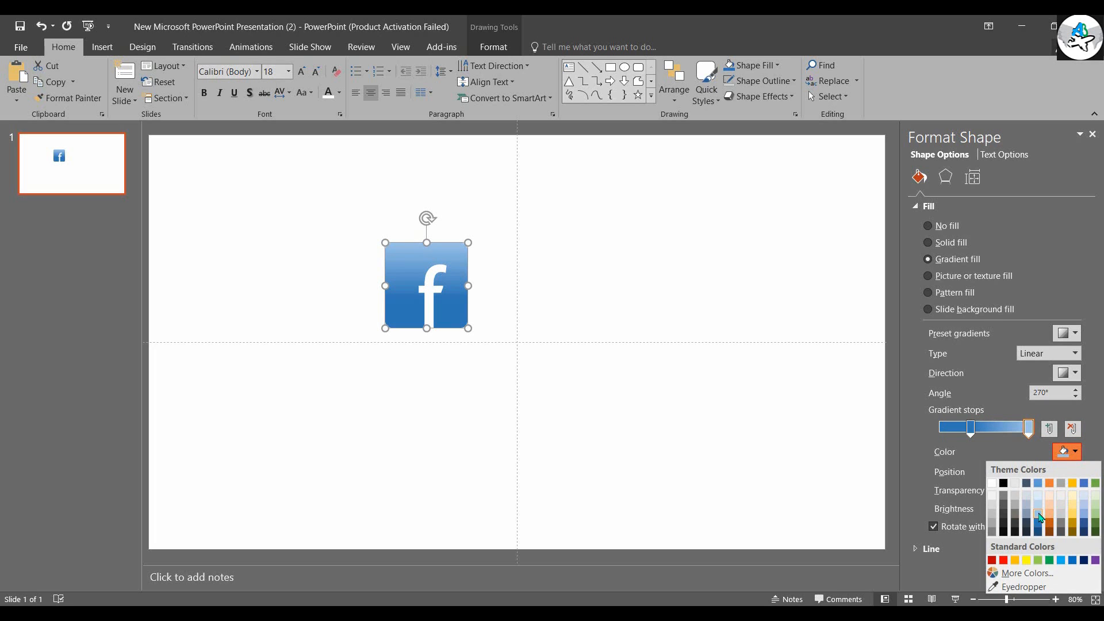
click(1039, 516)
click(1067, 373)
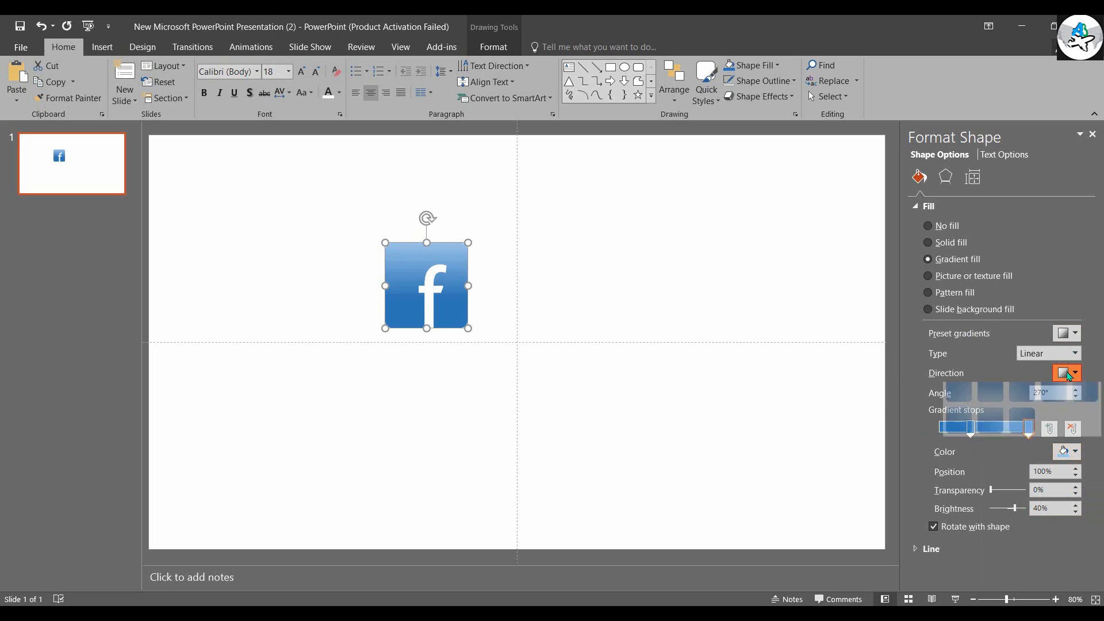
click(993, 432)
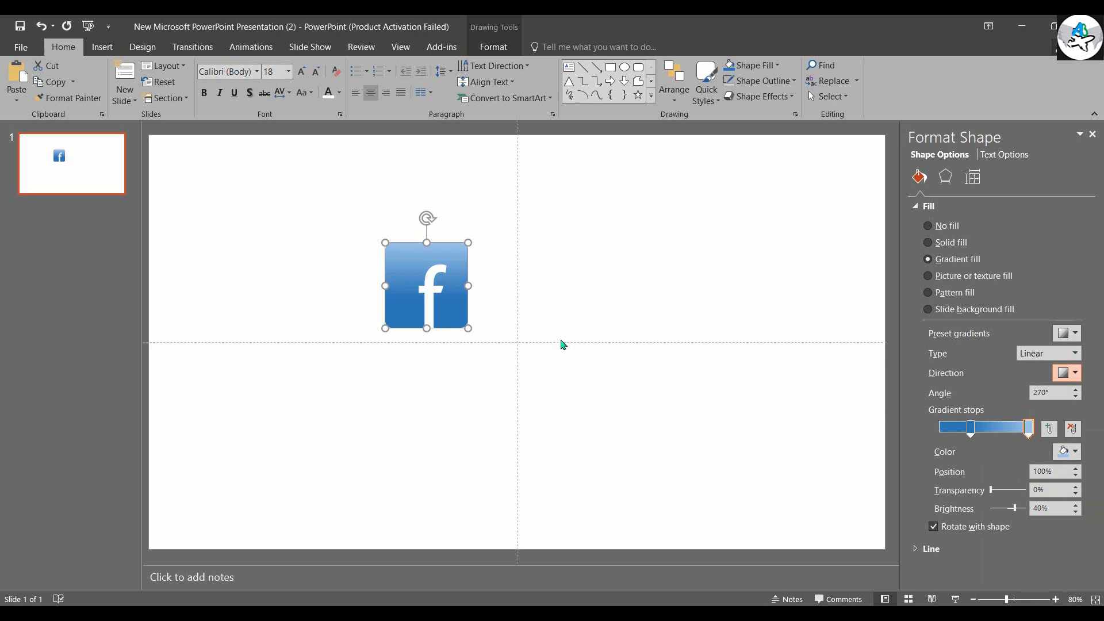
- Fine-tune the gradient's middle and end stops, placing the end stop at 98%, and move the icon just below and right of the slide's centre
drag(975, 435, 1022, 429)
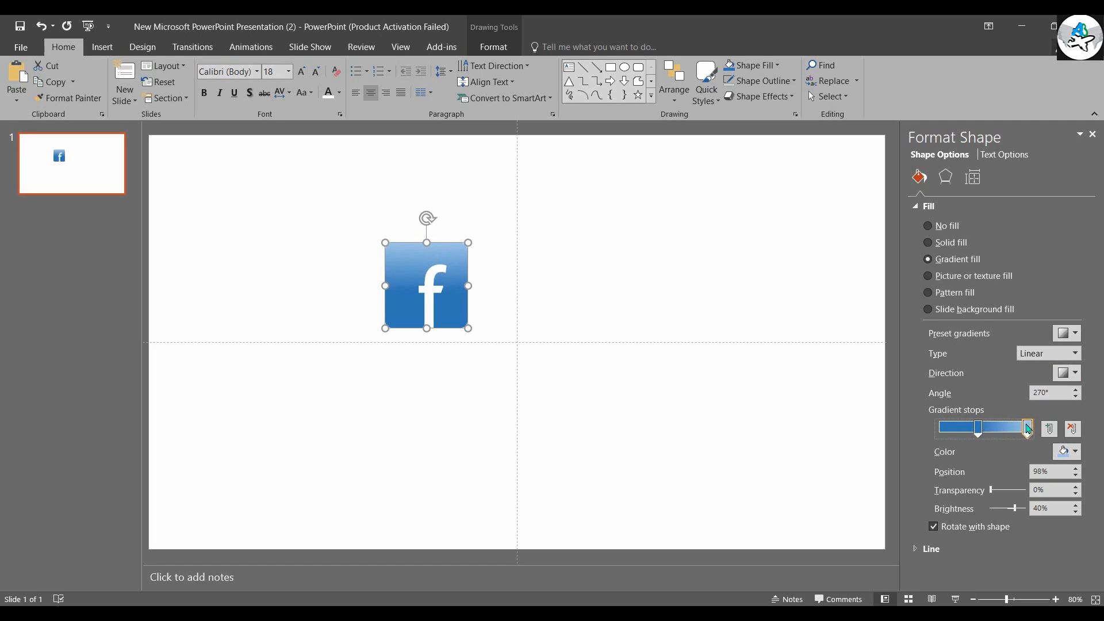
click(459, 385)
drag(432, 307, 597, 406)
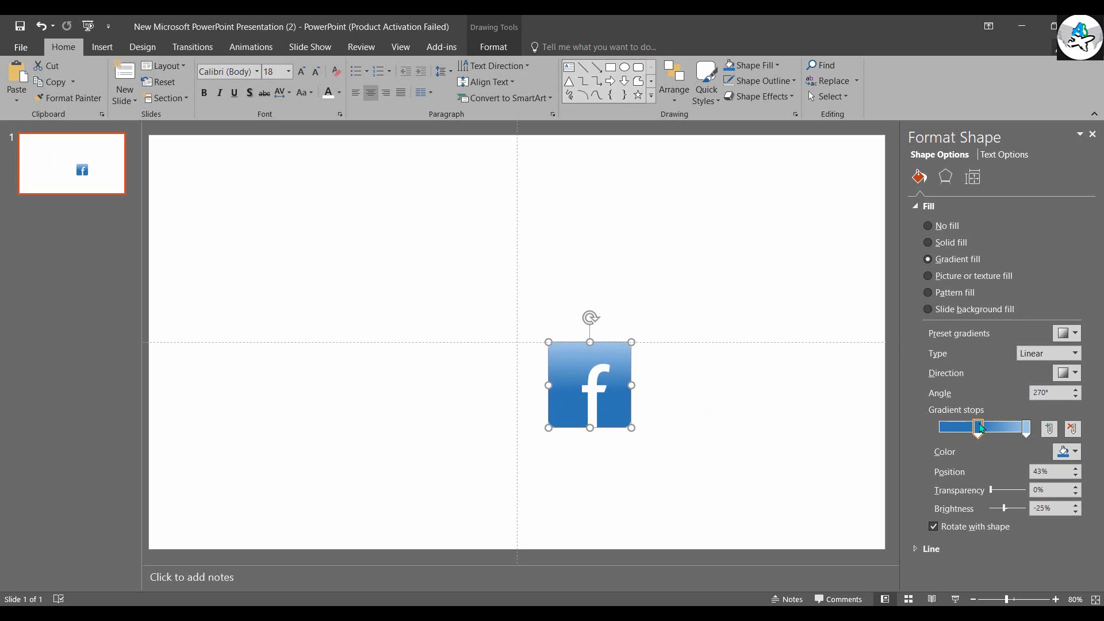
drag(981, 428, 989, 428)
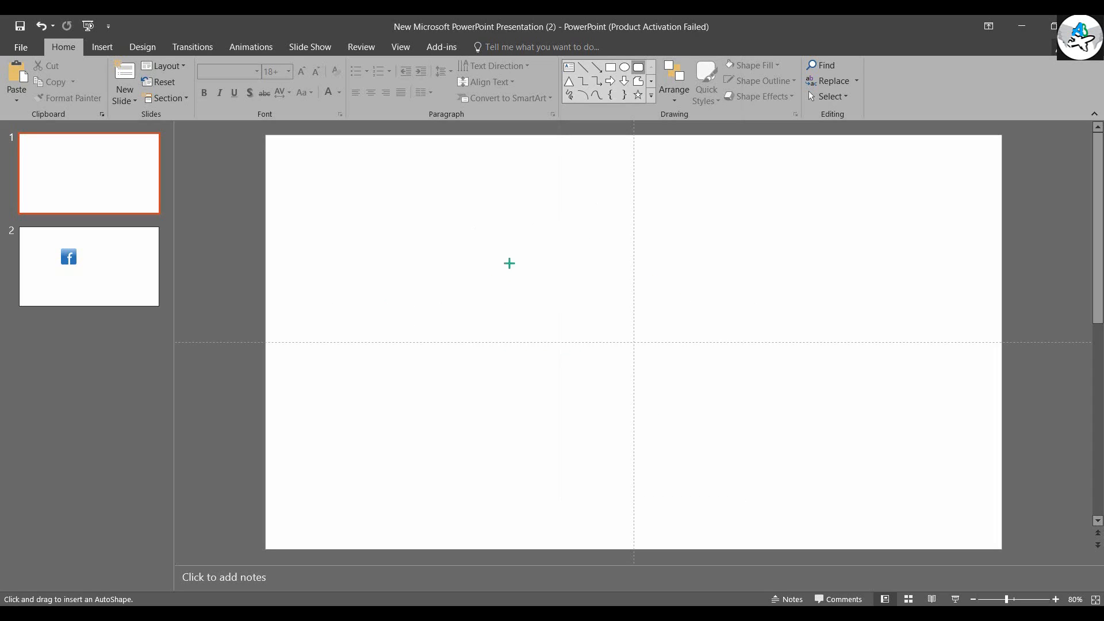
- Draw a rounded square about 2.2 by 2.1 inches on the empty first slide and slightly reduce its corner rounding
mouse_move(472, 233)
mouse_down()
mouse_move(646, 389)
mouse_move(594, 352)
mouse_up()
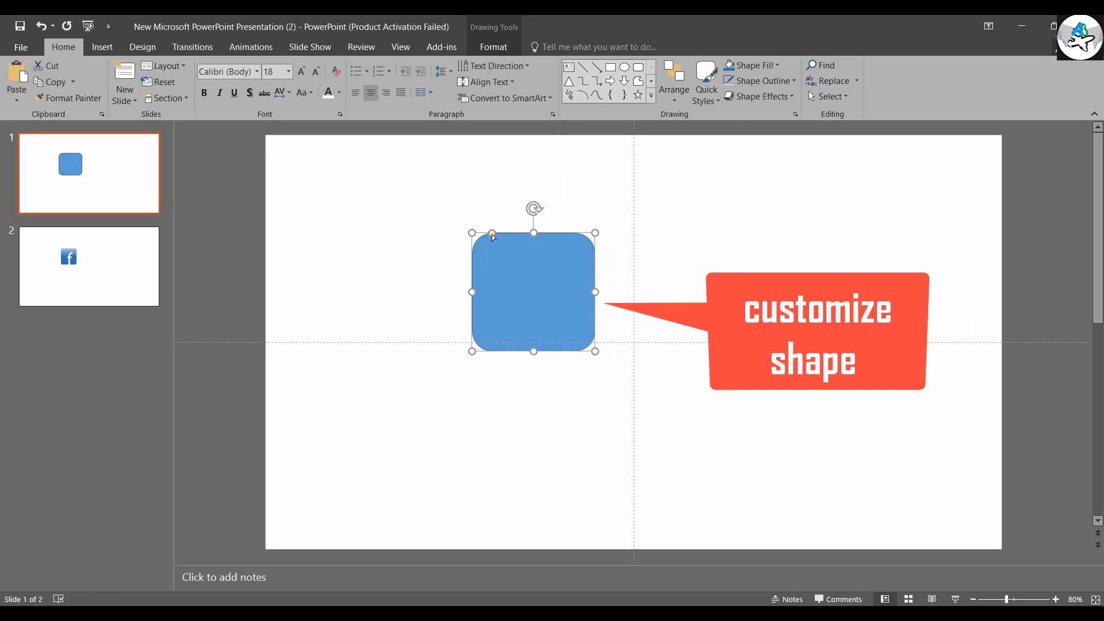
drag(492, 234, 486, 234)
- Insert a black WordArt text reading "in" beside the rounded square
click(104, 51)
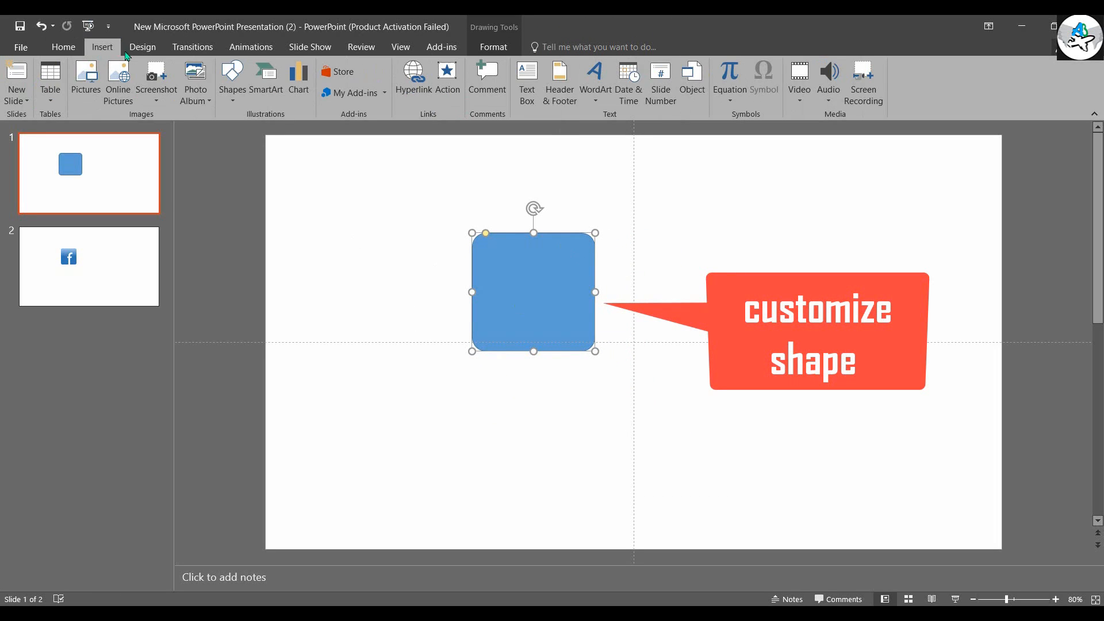
click(595, 81)
click(678, 249)
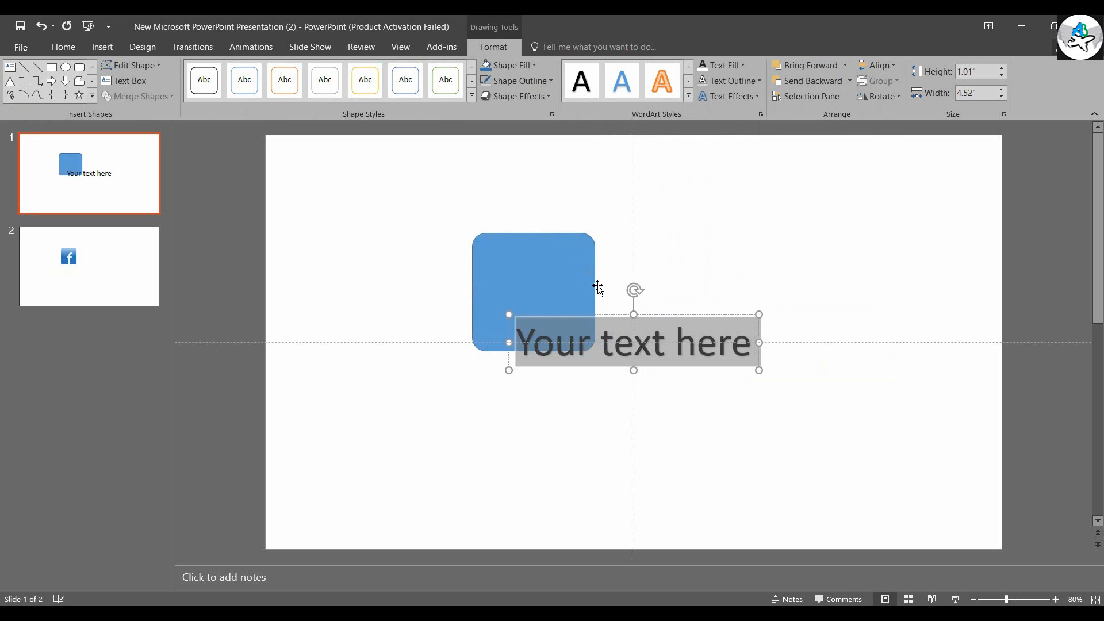
key(BackSpace)
text(in)
- Enlarge the "in" text to 115 pt and centre it over the blue rounded square
key(ctrl+a)
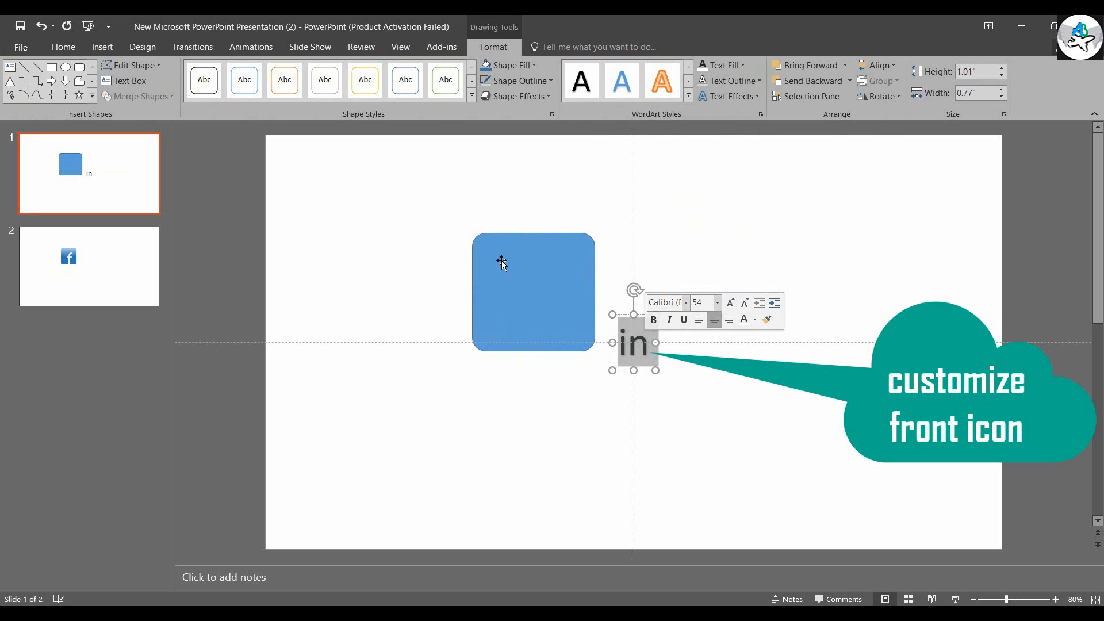
click(63, 46)
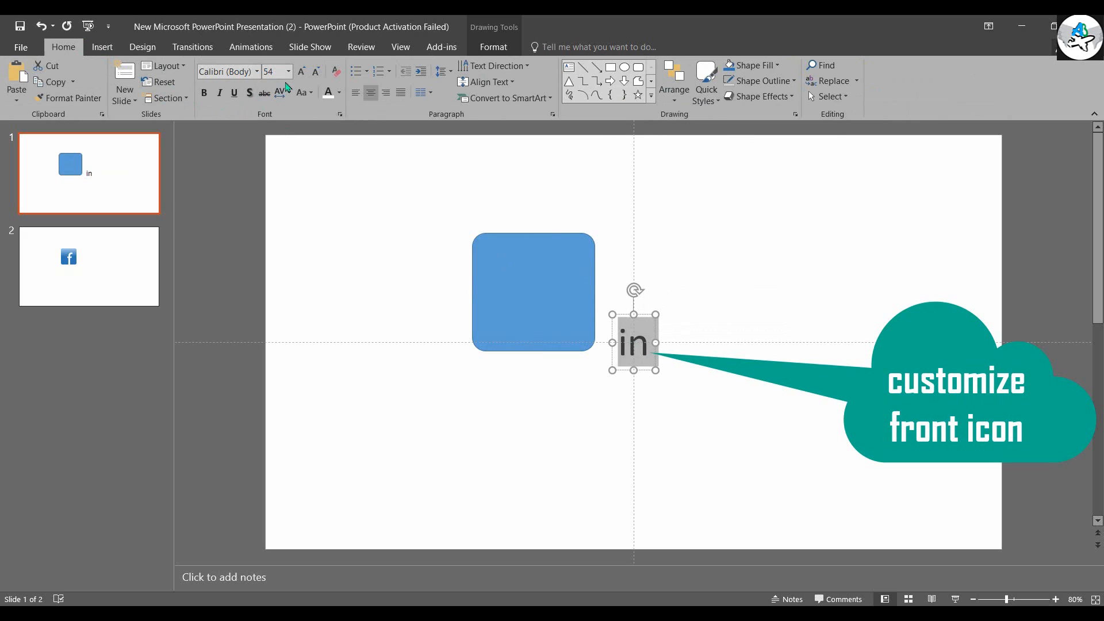
click(299, 75)
click(298, 76)
click(298, 75)
click(298, 75)
click(298, 75)
click(298, 75)
click(299, 75)
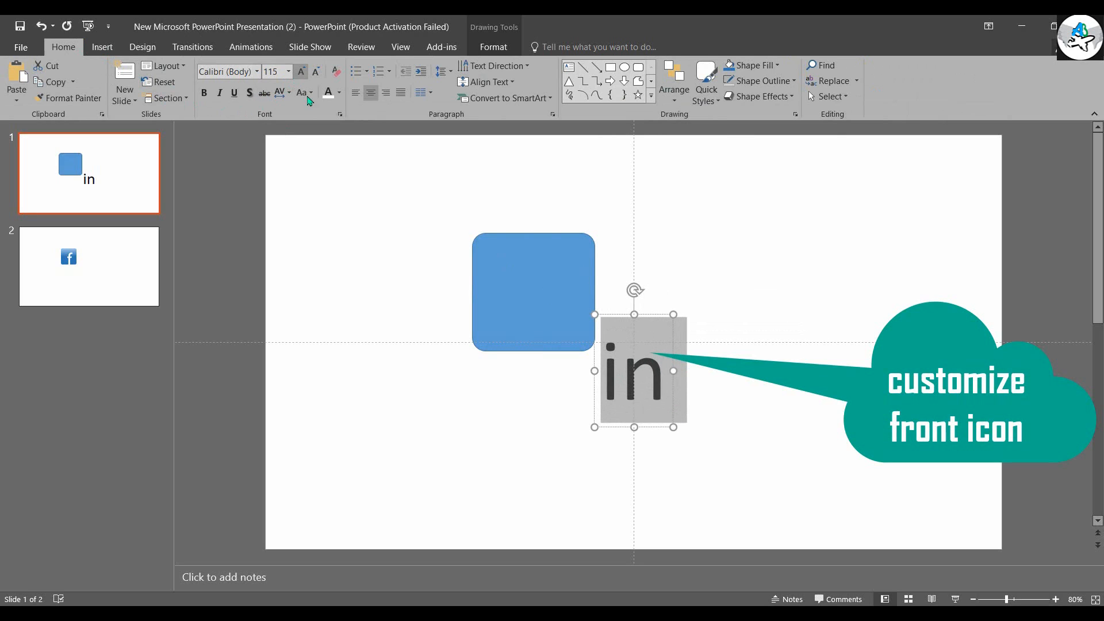
drag(626, 424, 519, 357)
- Change the font of the "in" text to Adobe Fan Heiti Std B
double_click(509, 280)
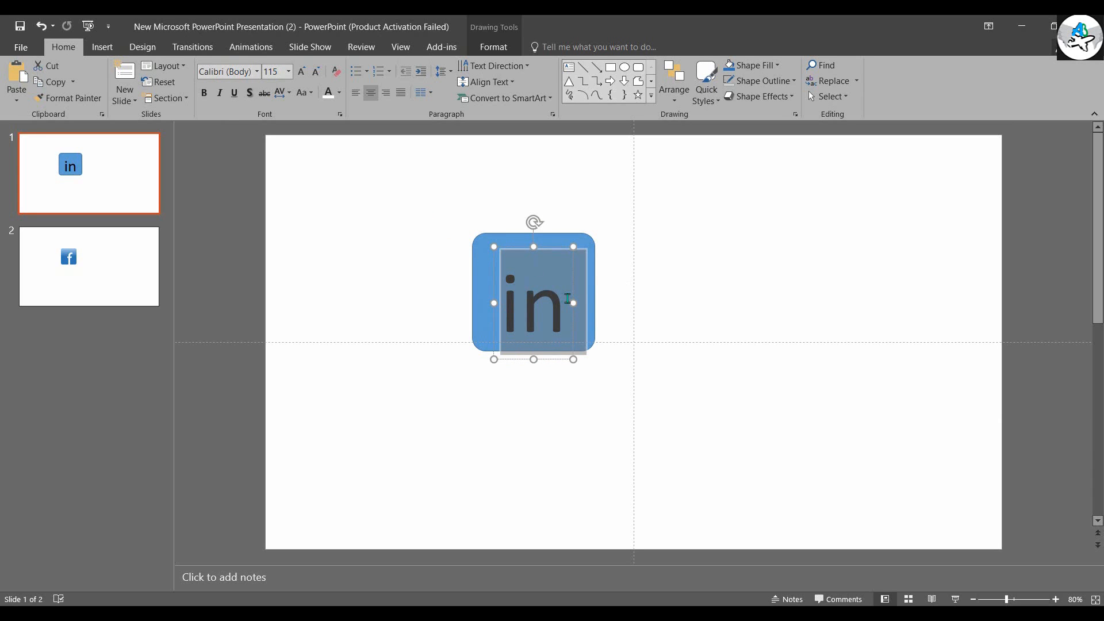
click(257, 72)
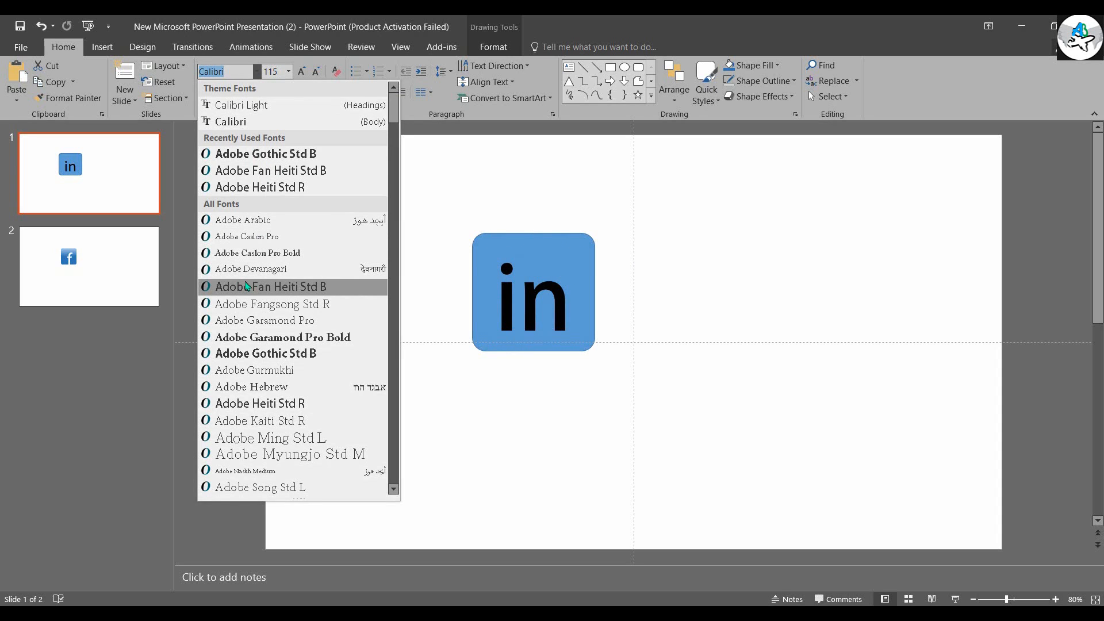
click(246, 286)
- Fill the rounded square with Blue, Accent 1, Darker 25% and remove its outline
mouse_move(412, 178)
mouse_down()
mouse_move(601, 473)
mouse_move(674, 473)
mouse_up()
click(584, 272)
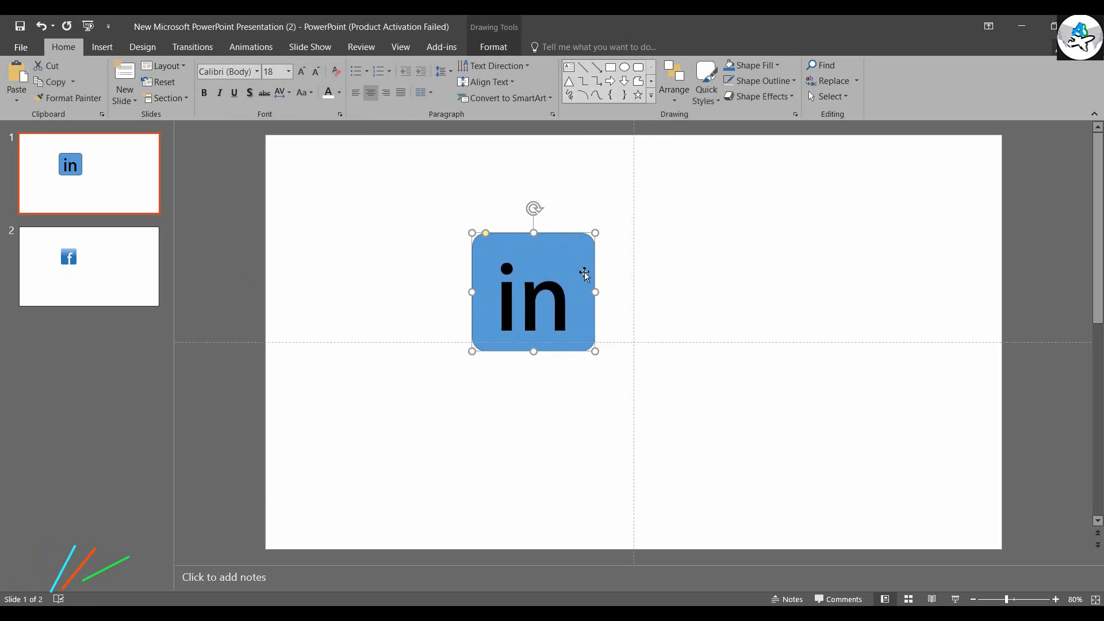
click(753, 65)
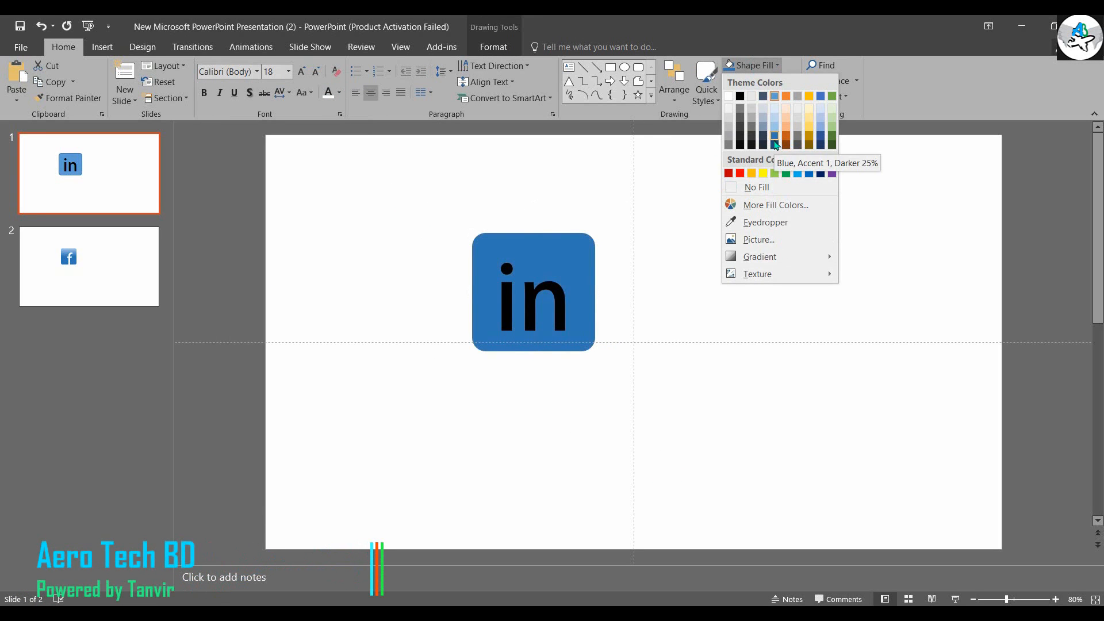
click(774, 142)
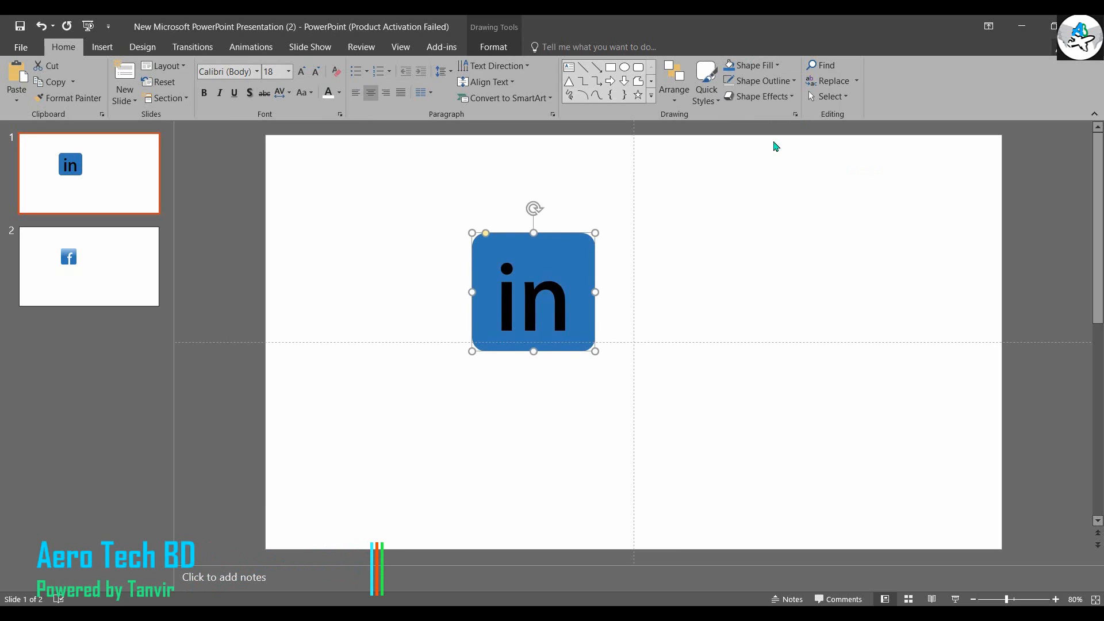
click(760, 81)
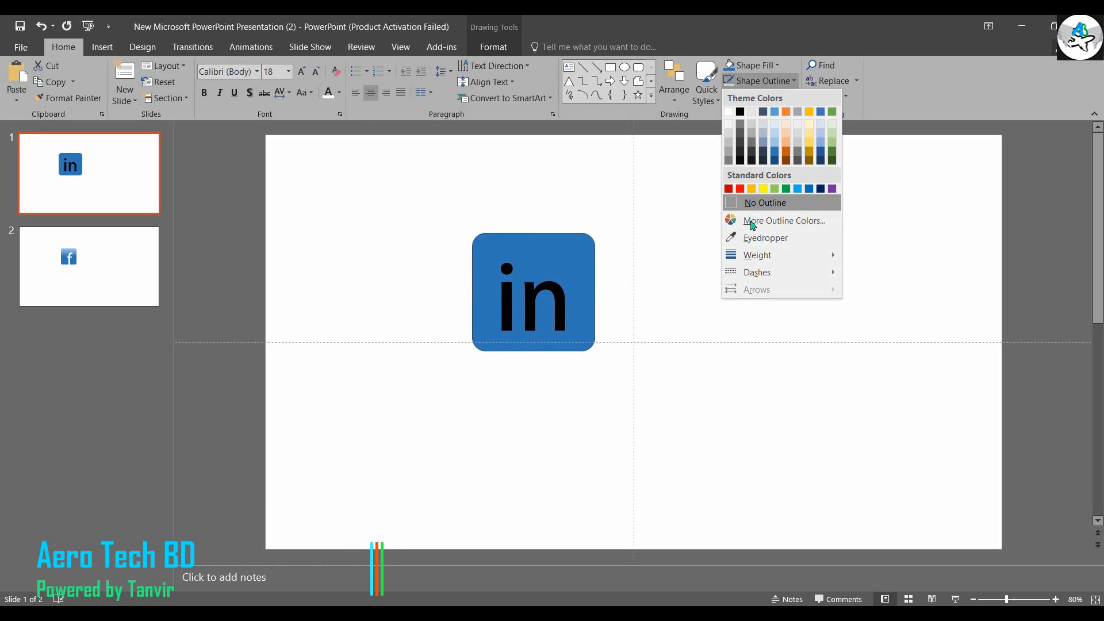
click(664, 328)
- Subtract the "in" text from the blue rounded square and nudge the resulting icon slightly to the left
double_click(546, 304)
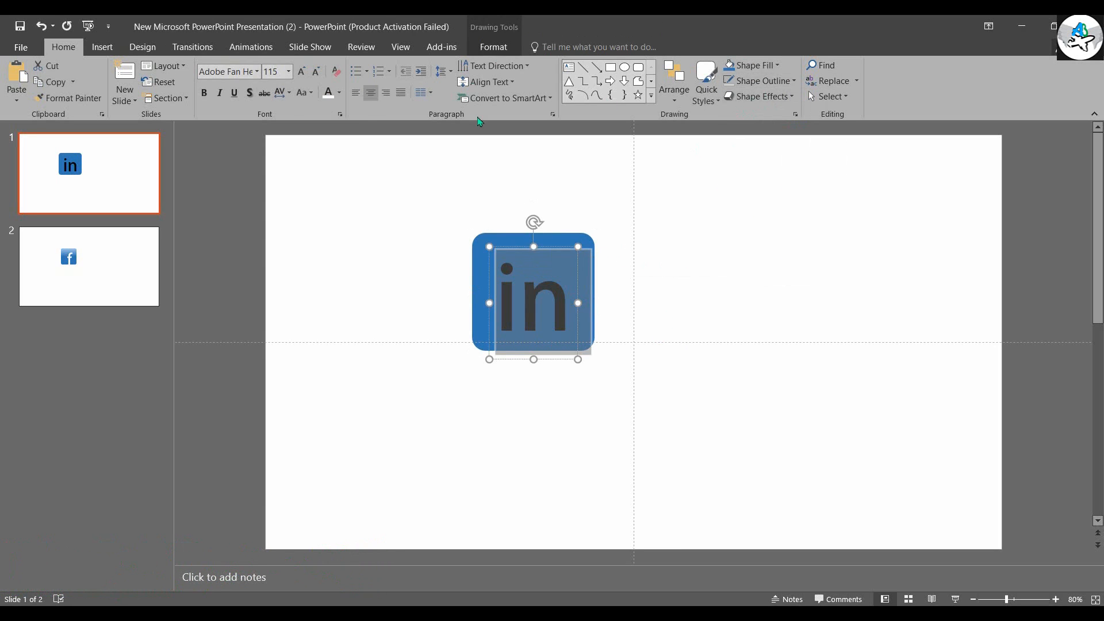
drag(379, 171, 683, 472)
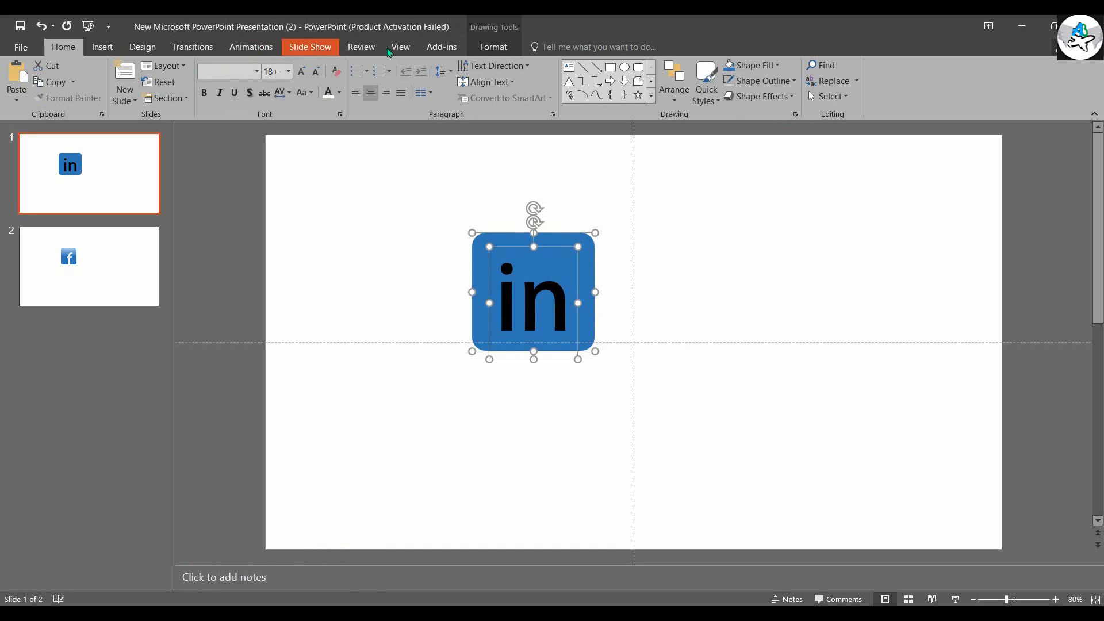
click(486, 47)
click(138, 96)
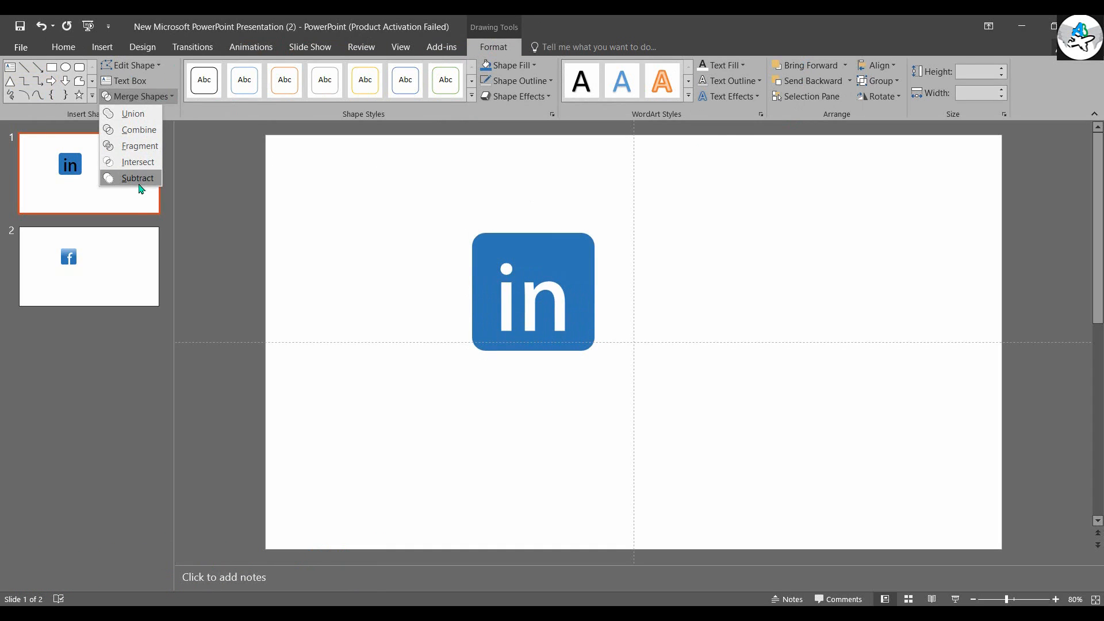
click(138, 178)
click(439, 310)
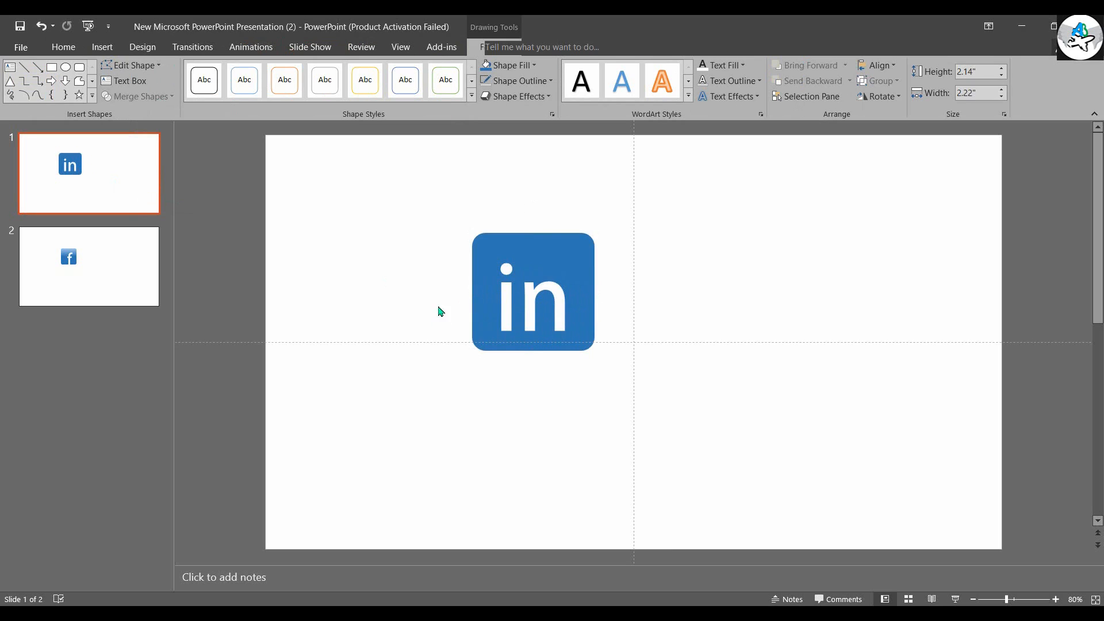
mouse_move(528, 282)
mouse_down()
mouse_move(505, 291)
mouse_move(514, 297)
mouse_move(522, 283)
mouse_up()
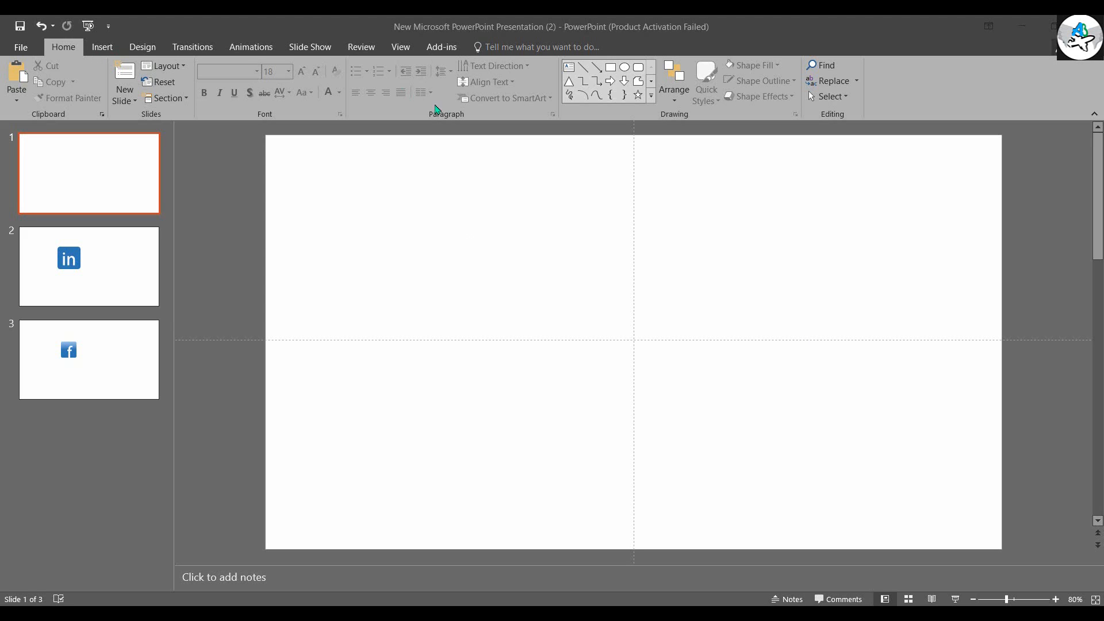
- Draw a large rounded rectangle in the upper-left part of the new empty slide and slightly reduce its corner rounding
click(638, 68)
mouse_move(328, 177)
mouse_down()
mouse_move(456, 257)
mouse_move(613, 380)
mouse_up()
drag(362, 179, 355, 181)
- Remove the large rounded rectangle's outline and change its fill to white
click(737, 98)
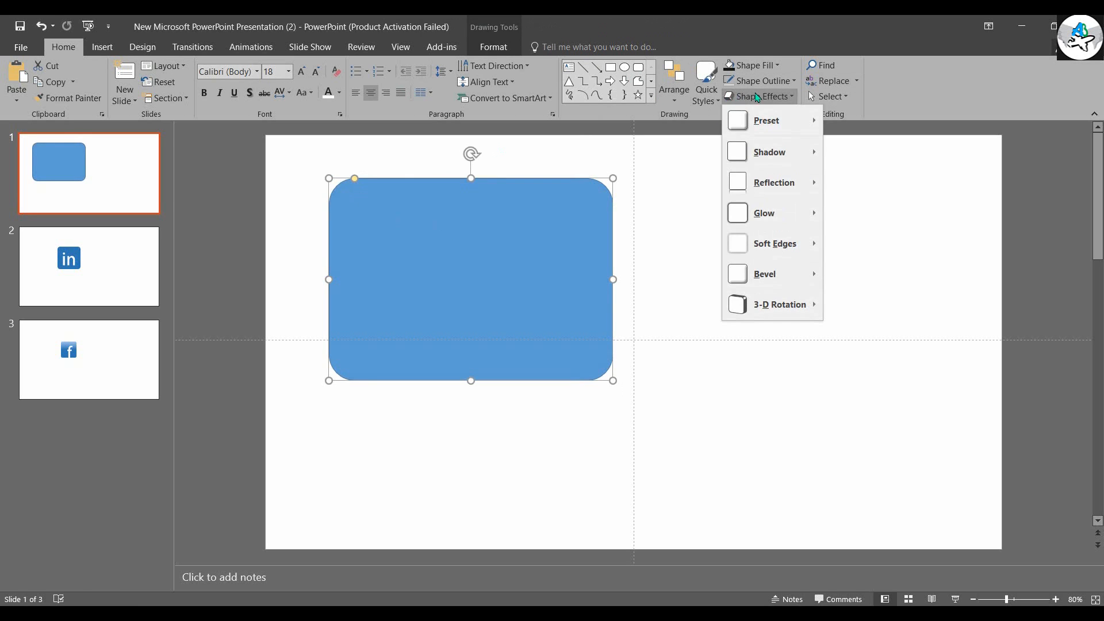
click(761, 81)
click(745, 233)
click(754, 65)
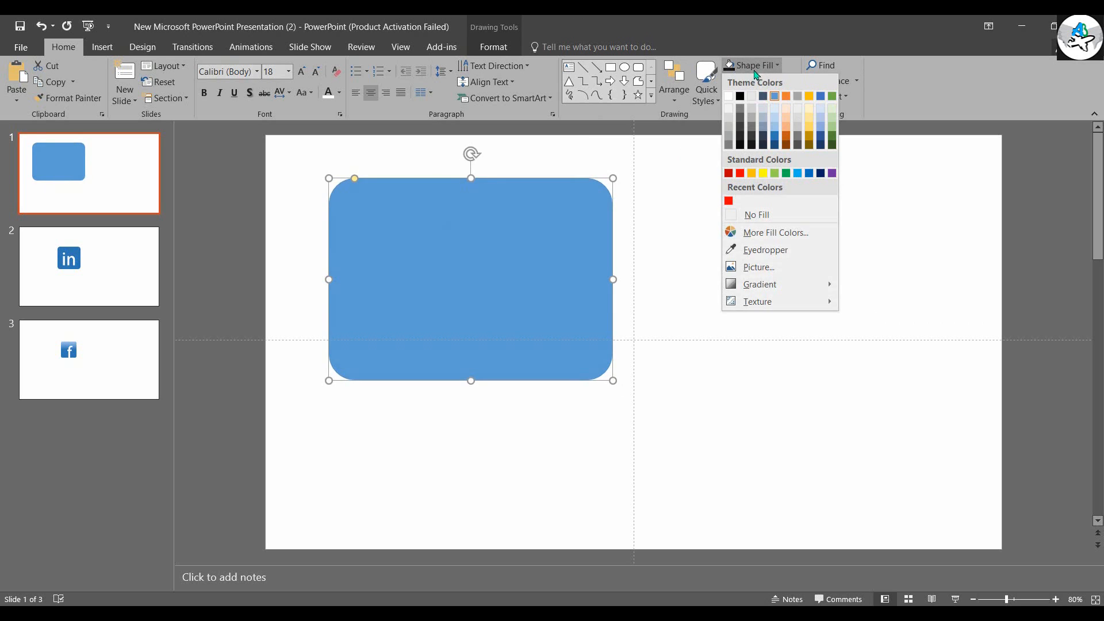
click(751, 212)
- Apply the centred outer shadow to the white rounded rectangle
click(746, 97)
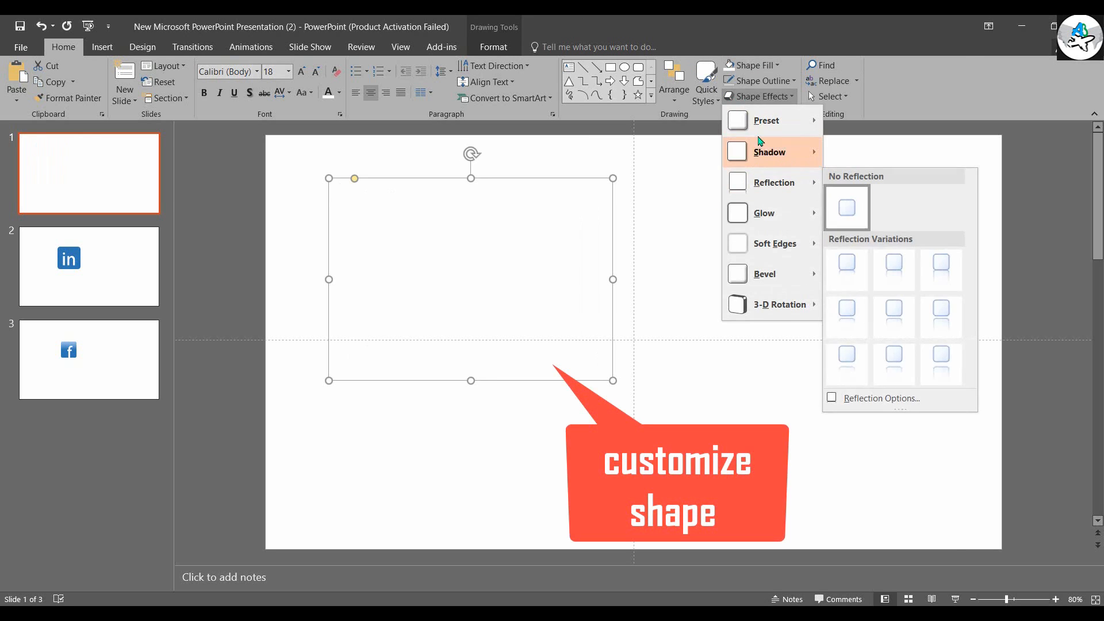
mouse_move(762, 152)
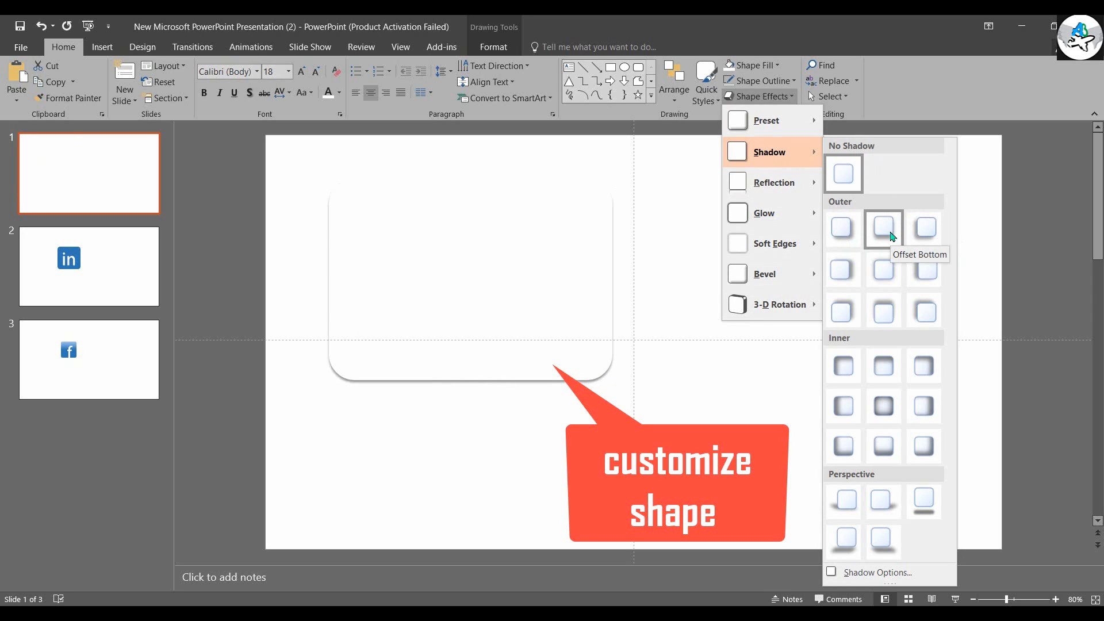
click(889, 266)
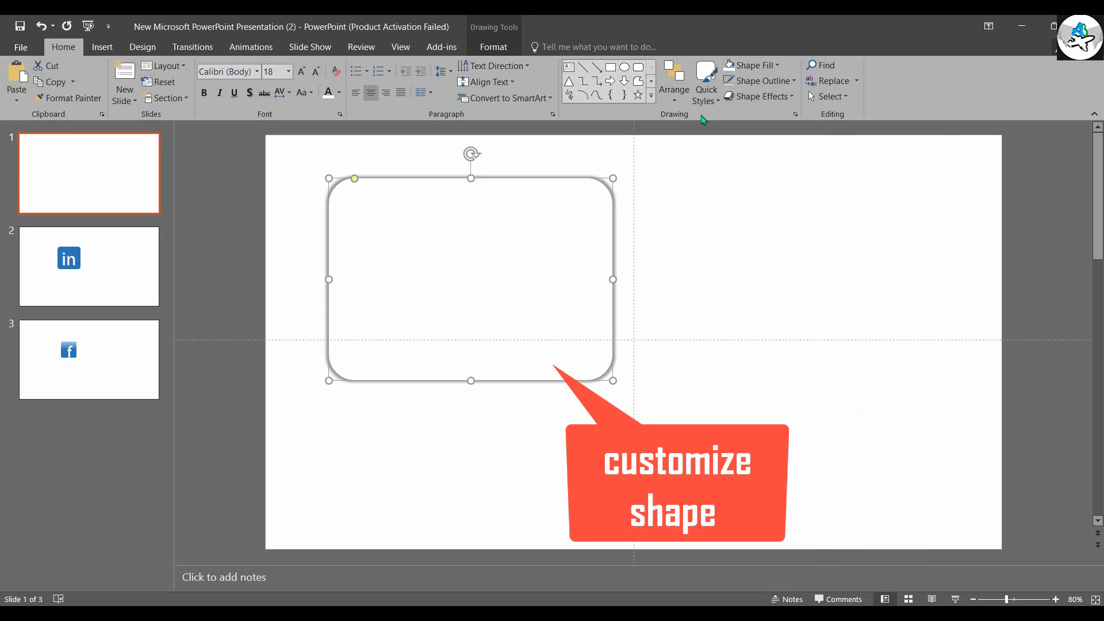
- Give the white rounded rectangle the first Translucent material in its 3-D format settings
right_click(572, 246)
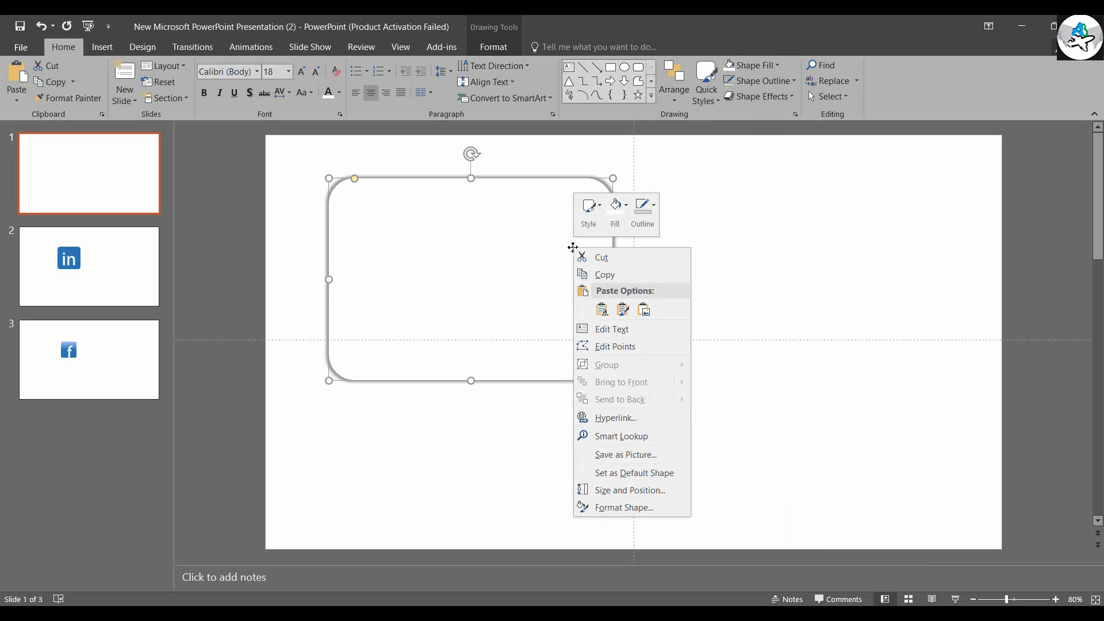
click(624, 508)
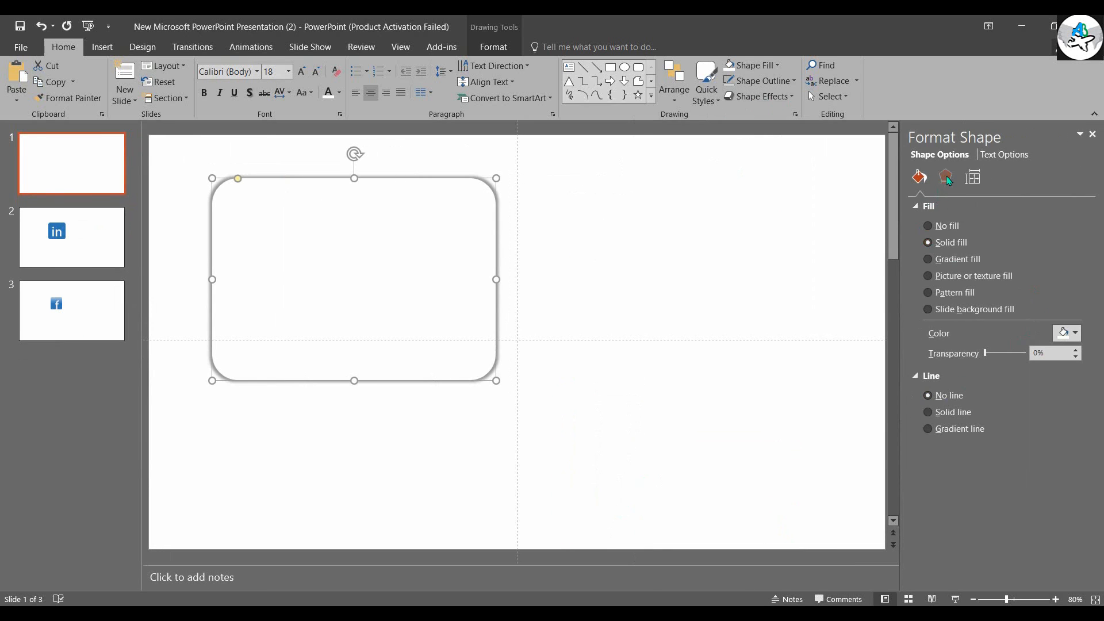
click(945, 178)
click(943, 457)
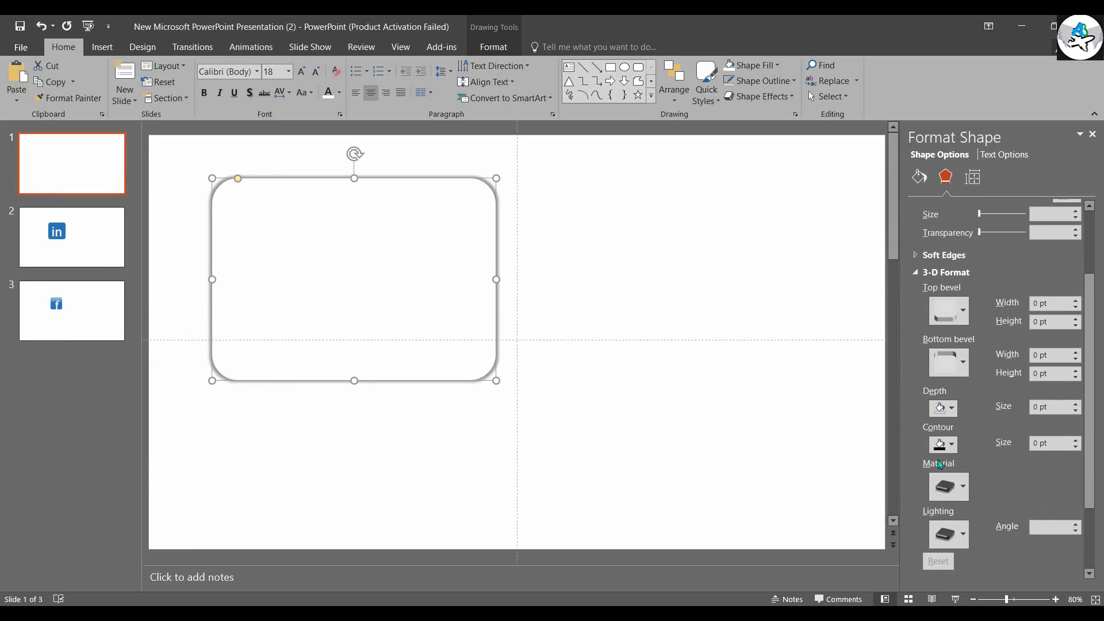
click(949, 475)
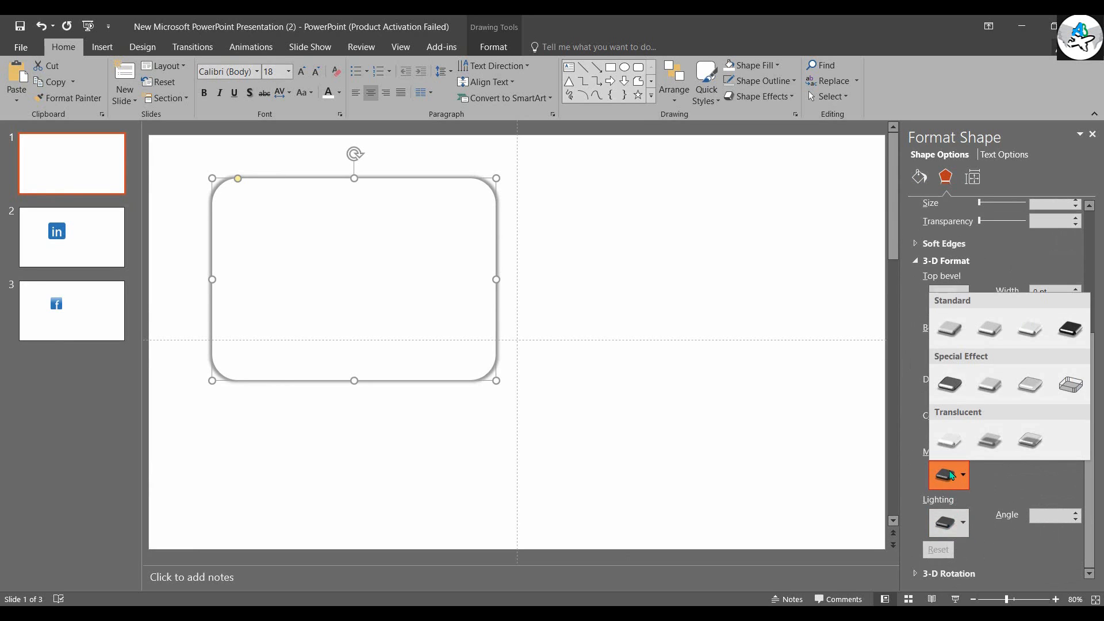
click(950, 440)
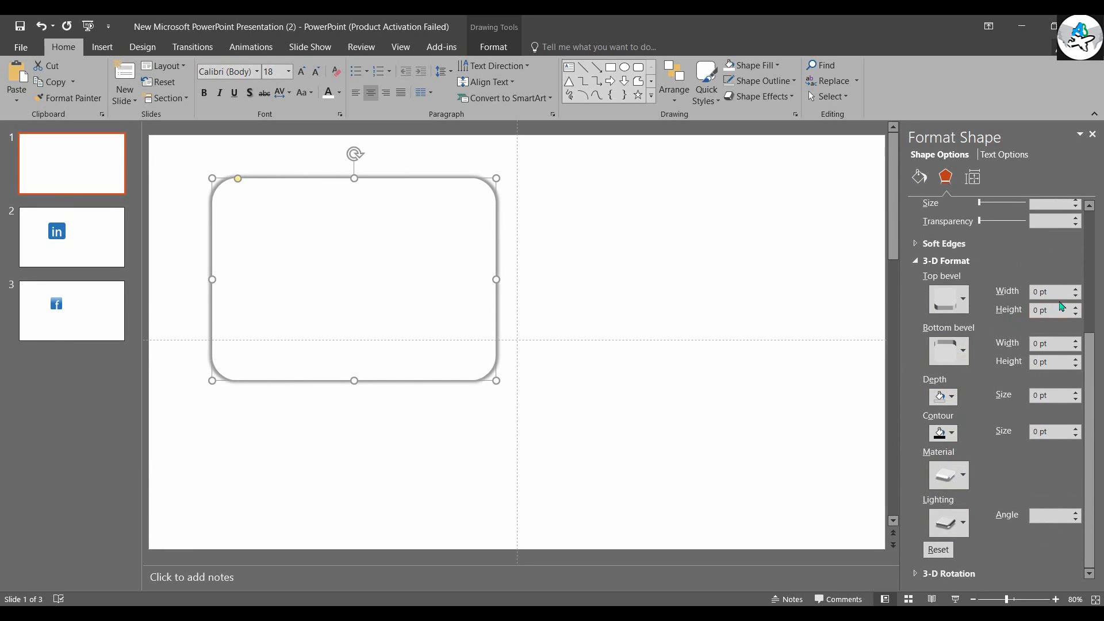
- Set the rounded rectangle's top bevel to 3 pt wide and 3 pt high
click(1076, 292)
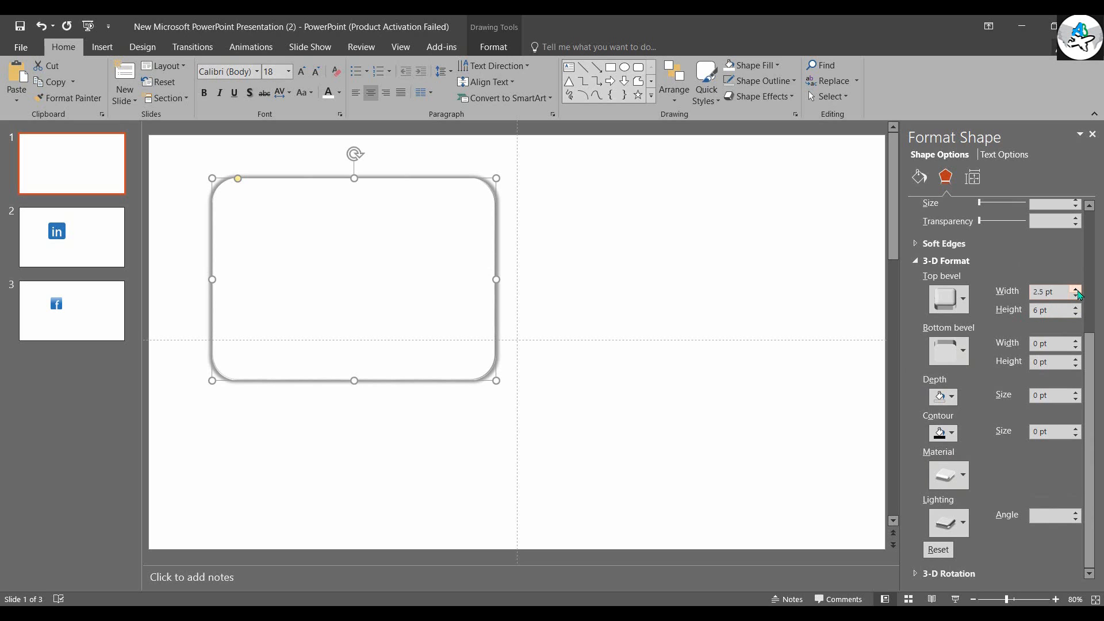
click(1075, 289)
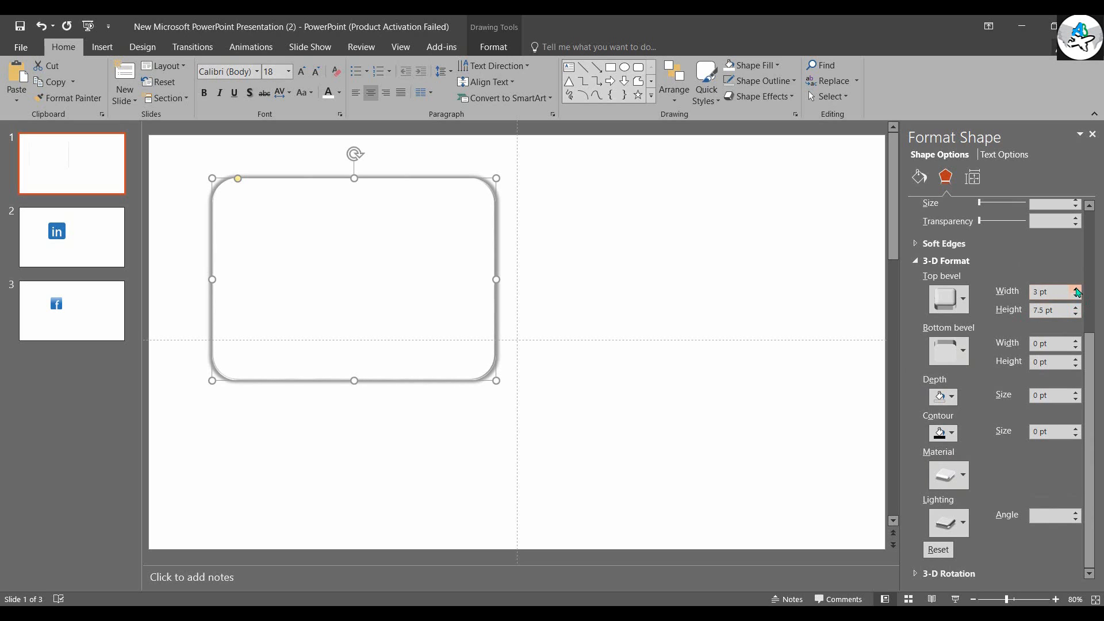
double_click(1076, 307)
click(1075, 314)
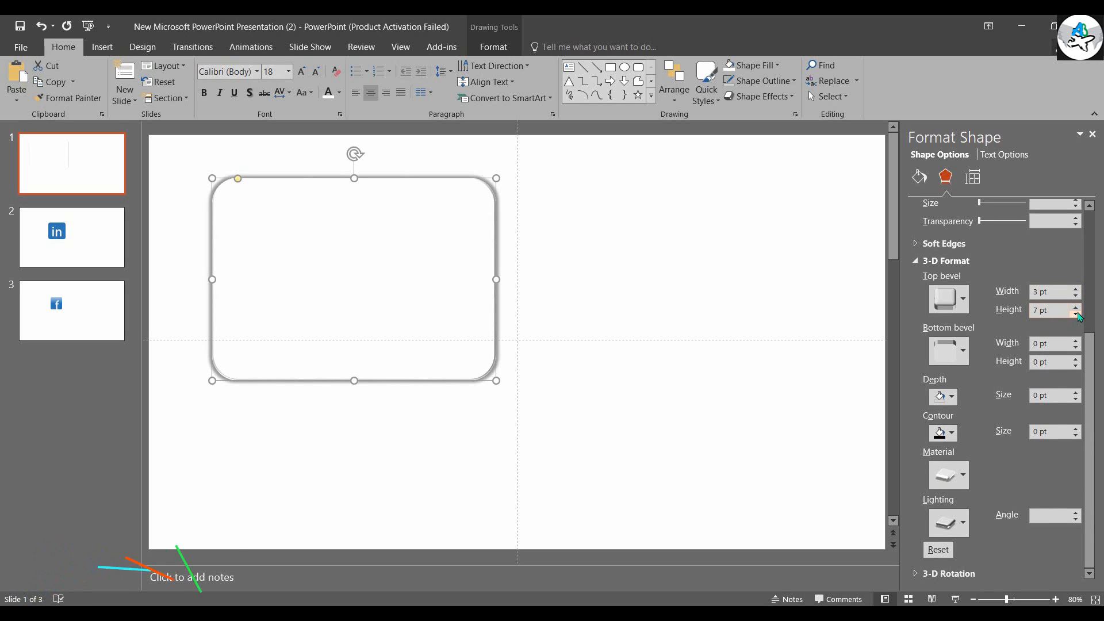
click(1075, 314)
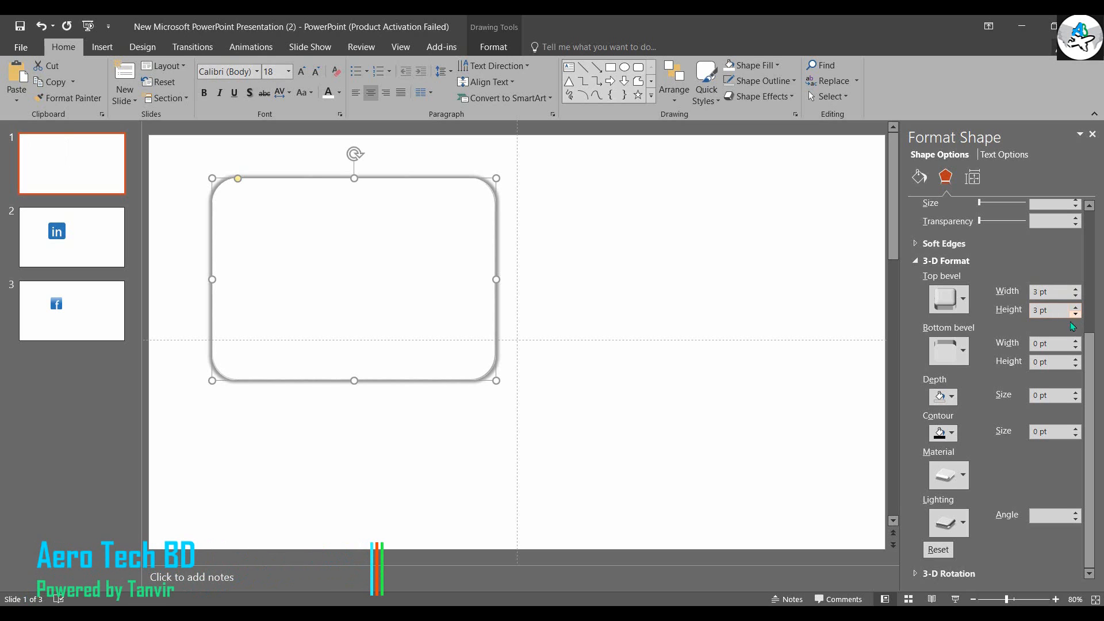
- Set the rounded rectangle's bottom bevel to 1 pt wide and 1 pt high
drag(1039, 345, 1025, 365)
text(1)
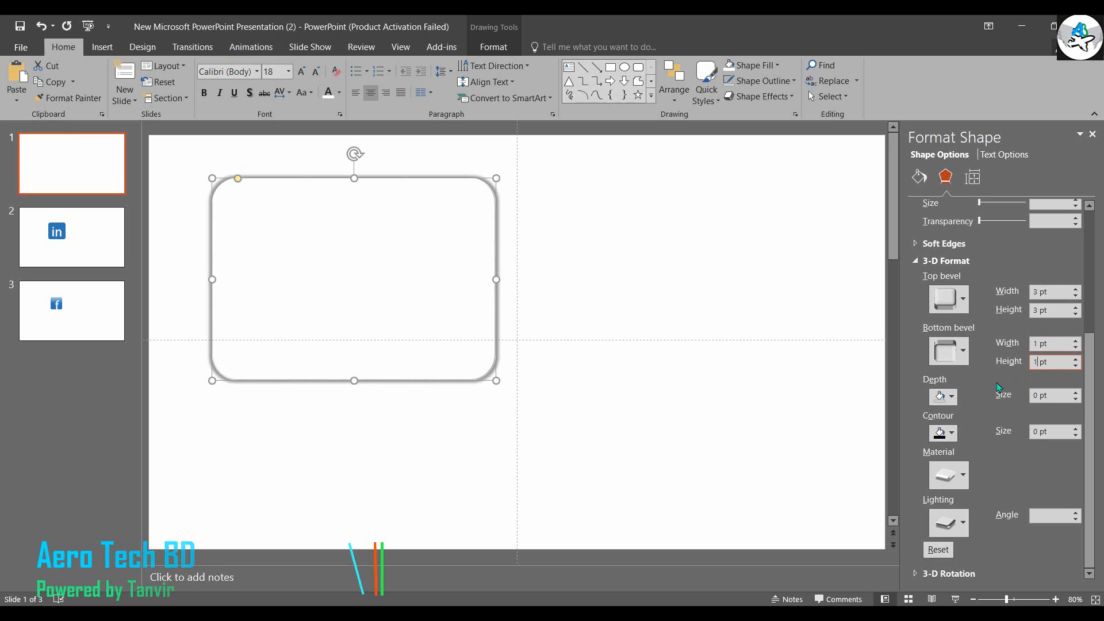
click(442, 308)
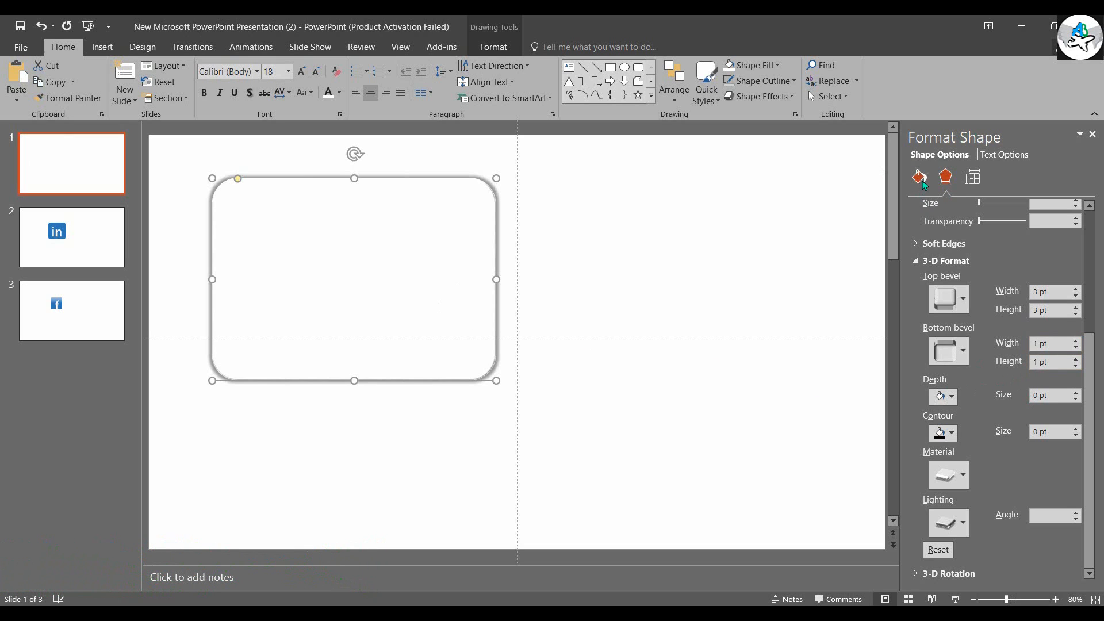
- Adjust the rounded rectangle's shadow to 45% transparency, 66% size, 0 pt blur, 139° angle and 0 pt distance
click(918, 177)
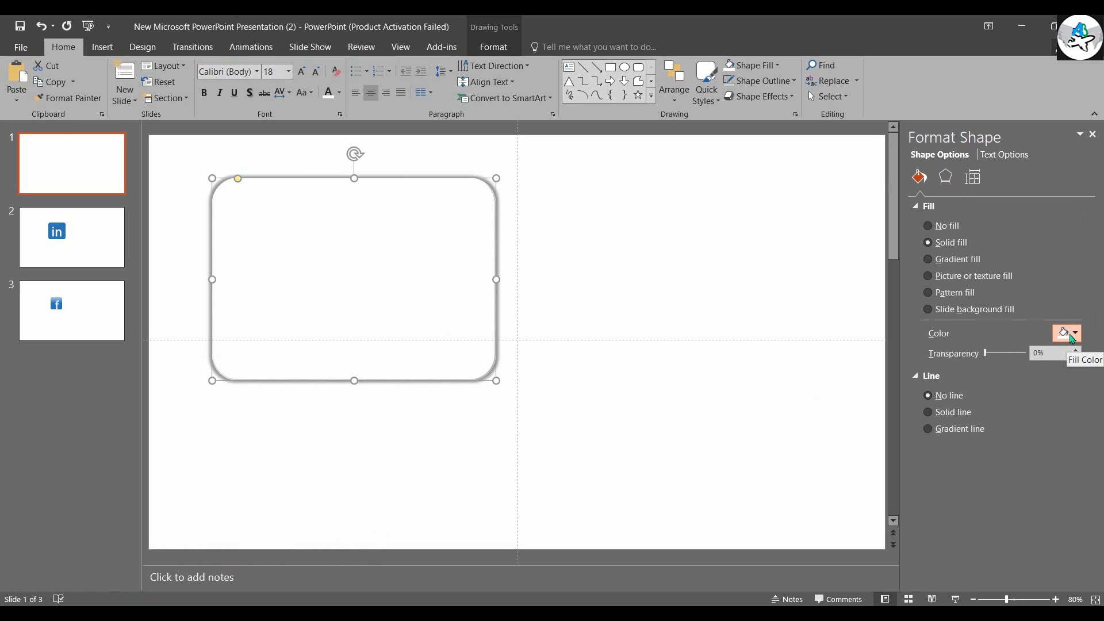
click(946, 180)
click(934, 207)
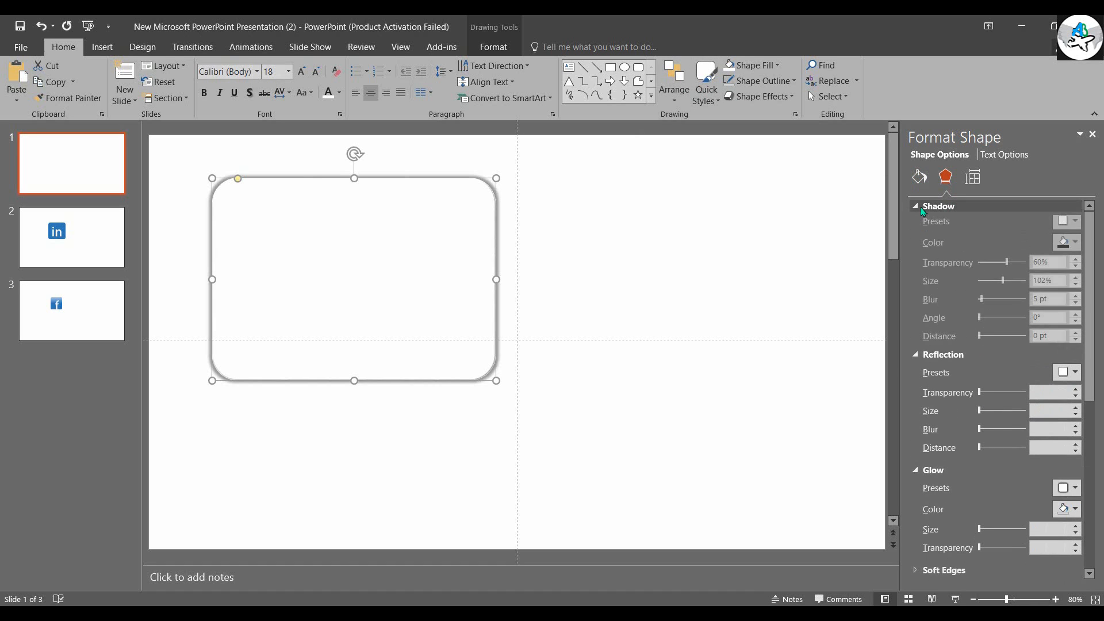
drag(1001, 267, 994, 292)
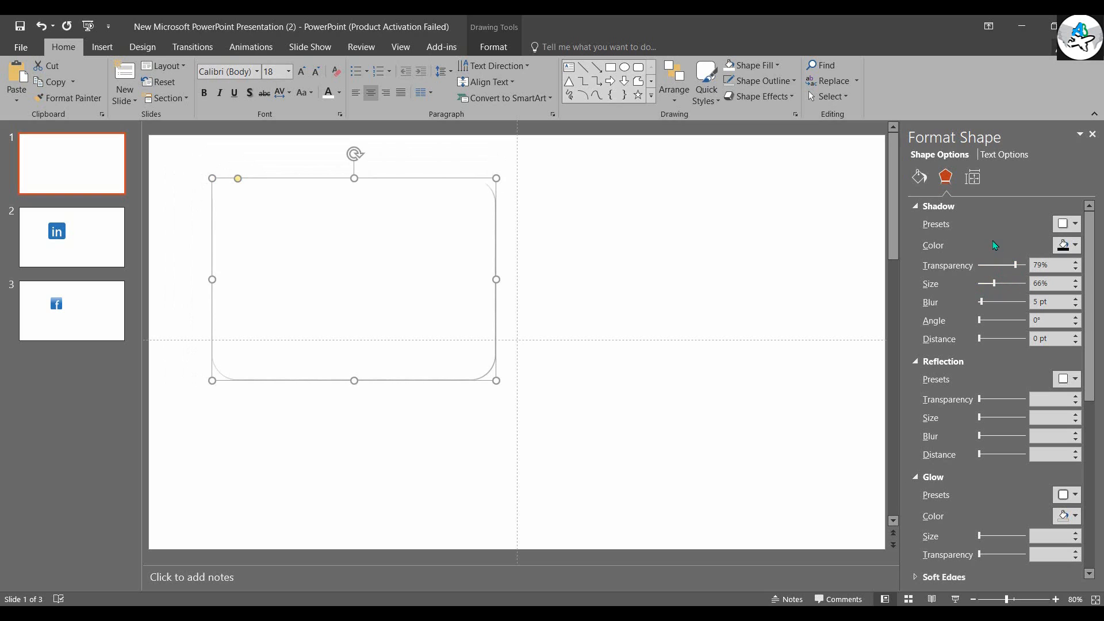
drag(1018, 270, 1028, 271)
drag(985, 271, 969, 308)
mouse_move(986, 344)
mouse_down()
mouse_move(1005, 344)
mouse_move(984, 345)
mouse_up()
click(571, 315)
click(404, 252)
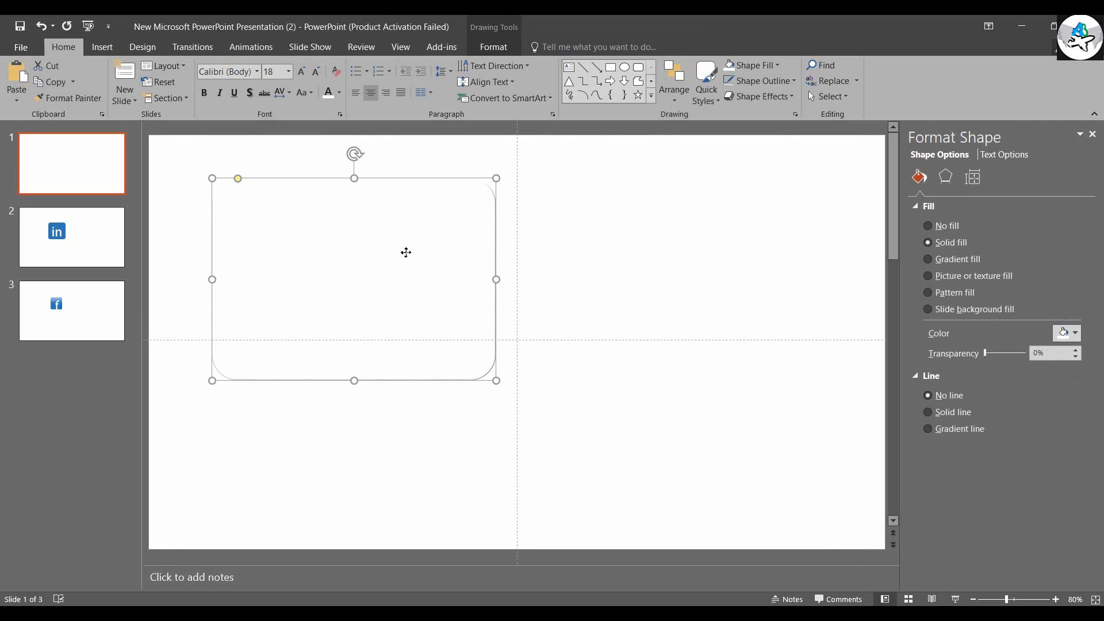
- Move the rounded rectangle slightly upward and set its shadow size to 98%
drag(404, 251, 409, 234)
click(944, 178)
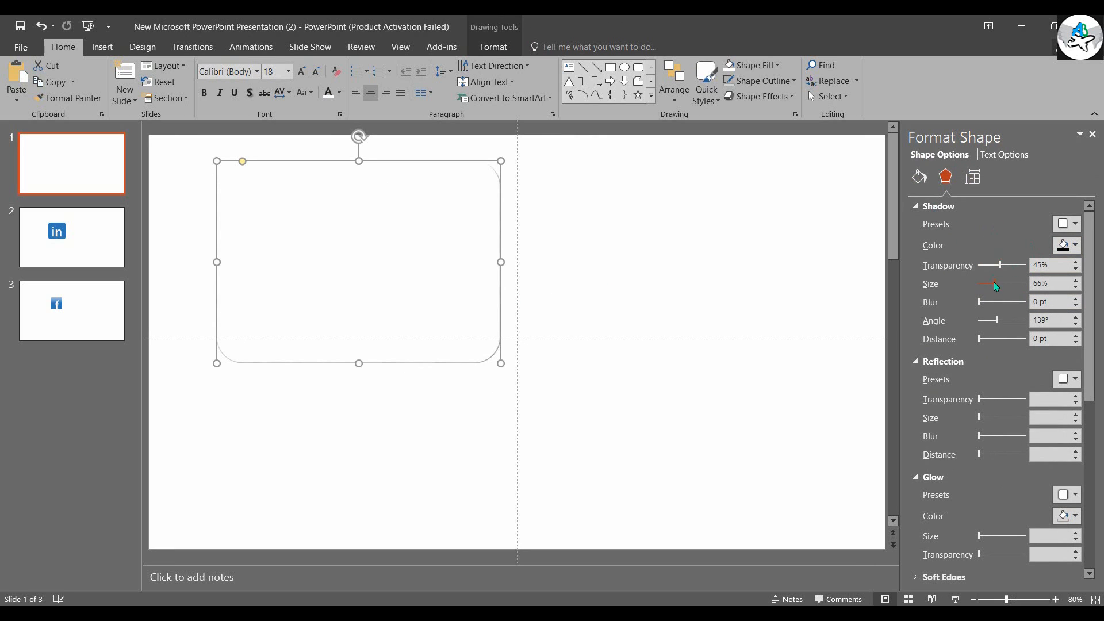
drag(996, 285, 1000, 290)
click(1073, 282)
click(1073, 282)
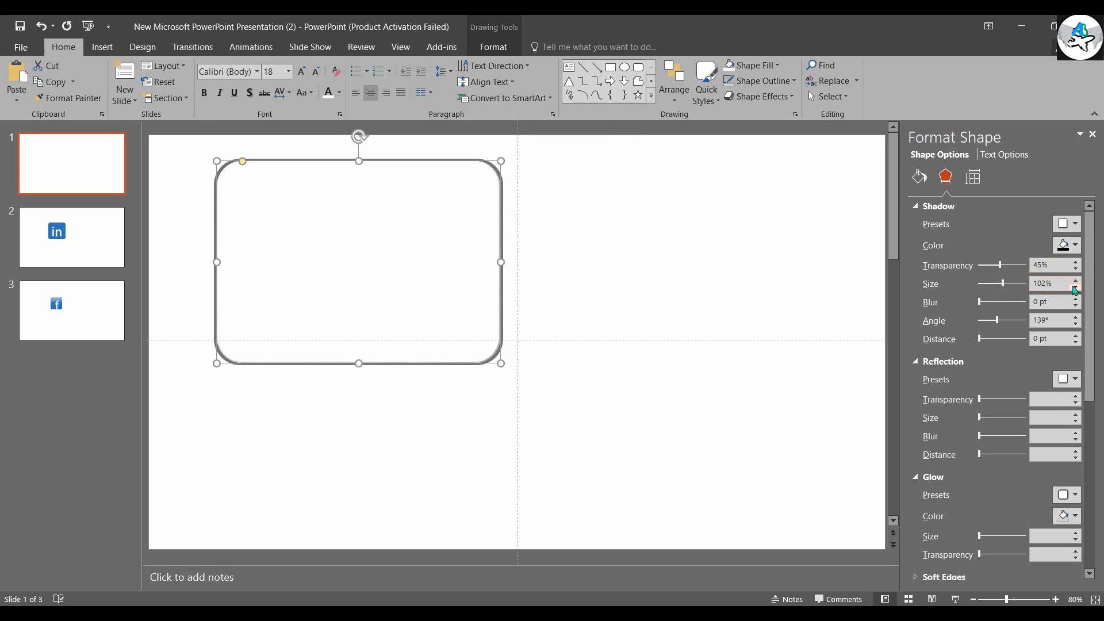
click(771, 261)
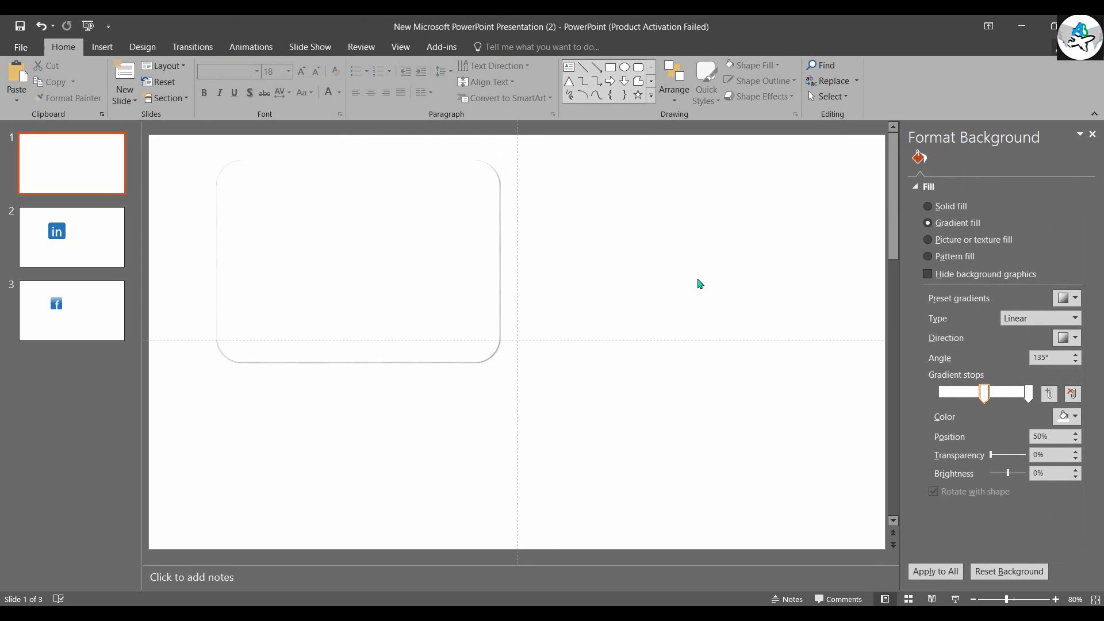
- Duplicate the white rounded rectangle, shrink the copy and centre it inside the original
click(345, 259)
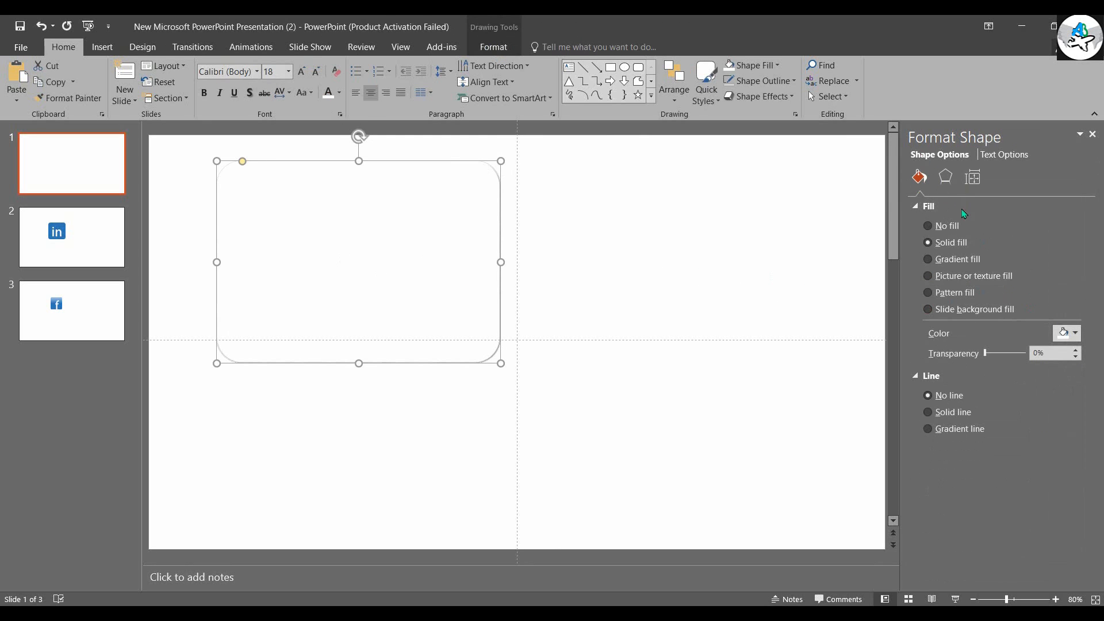
click(951, 178)
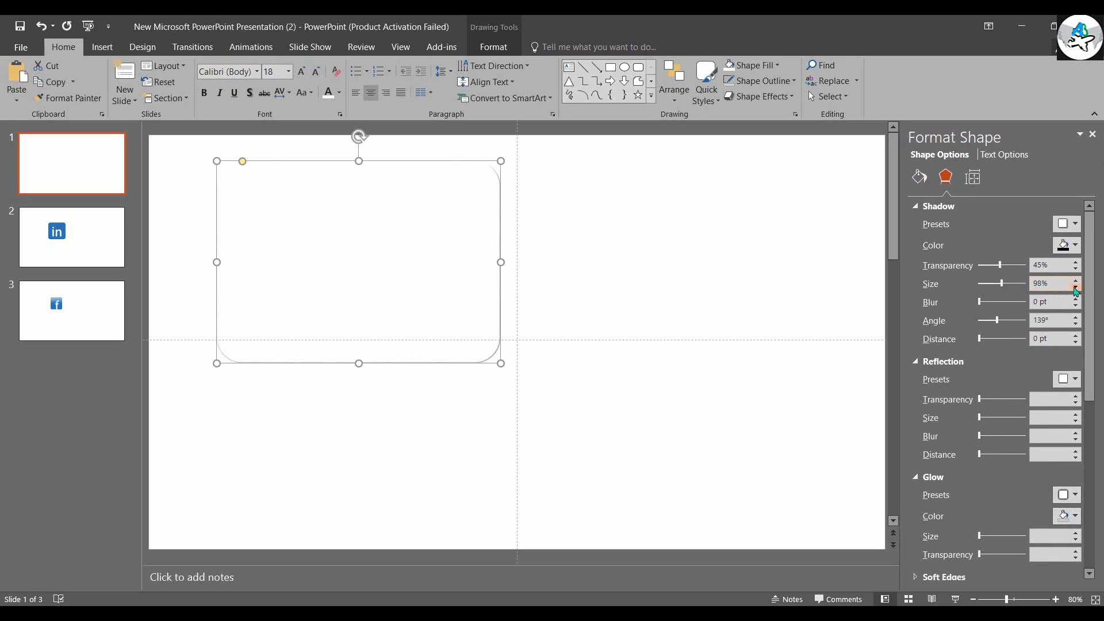
drag(435, 282, 444, 291)
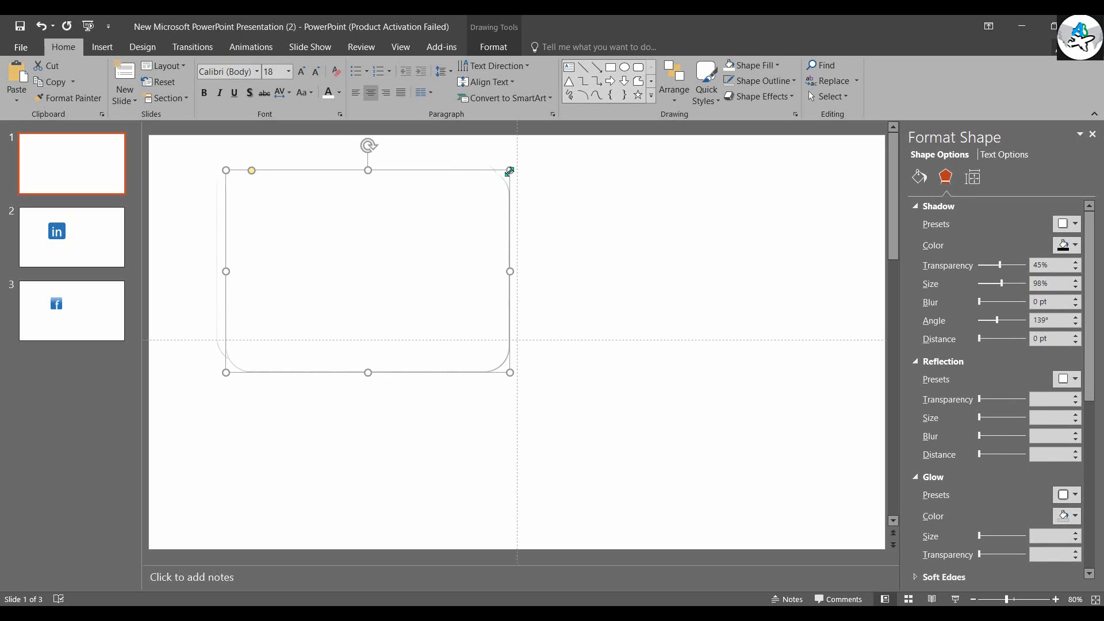
drag(510, 172, 440, 246)
drag(392, 298, 418, 253)
- Give the inner rounded rectangle a gradient fill with red at both the 50% and 100% stops
click(922, 178)
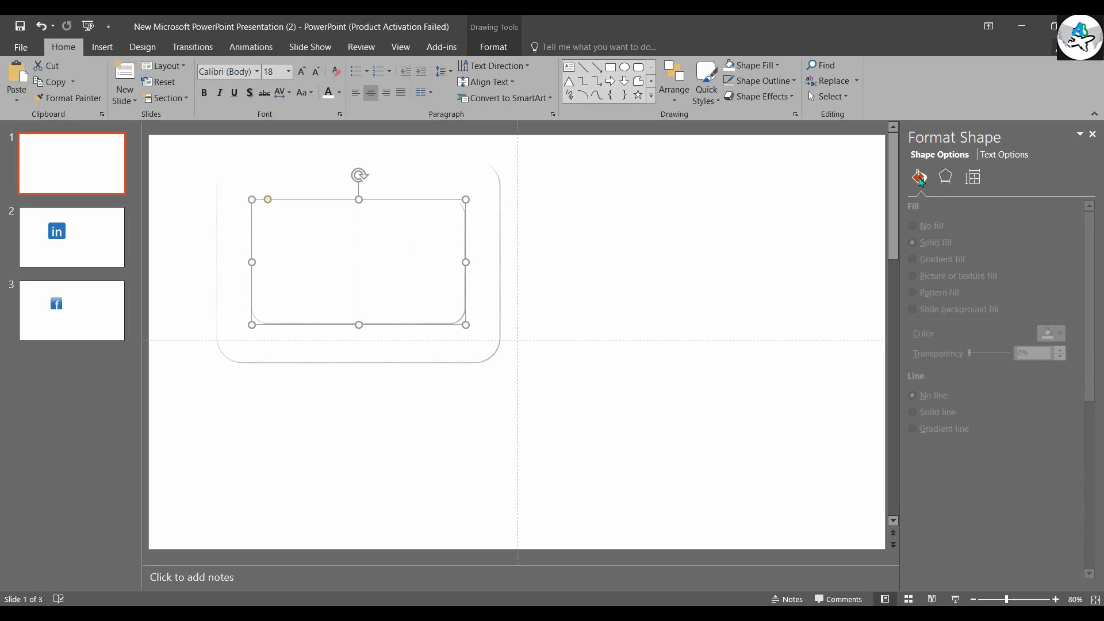
click(927, 265)
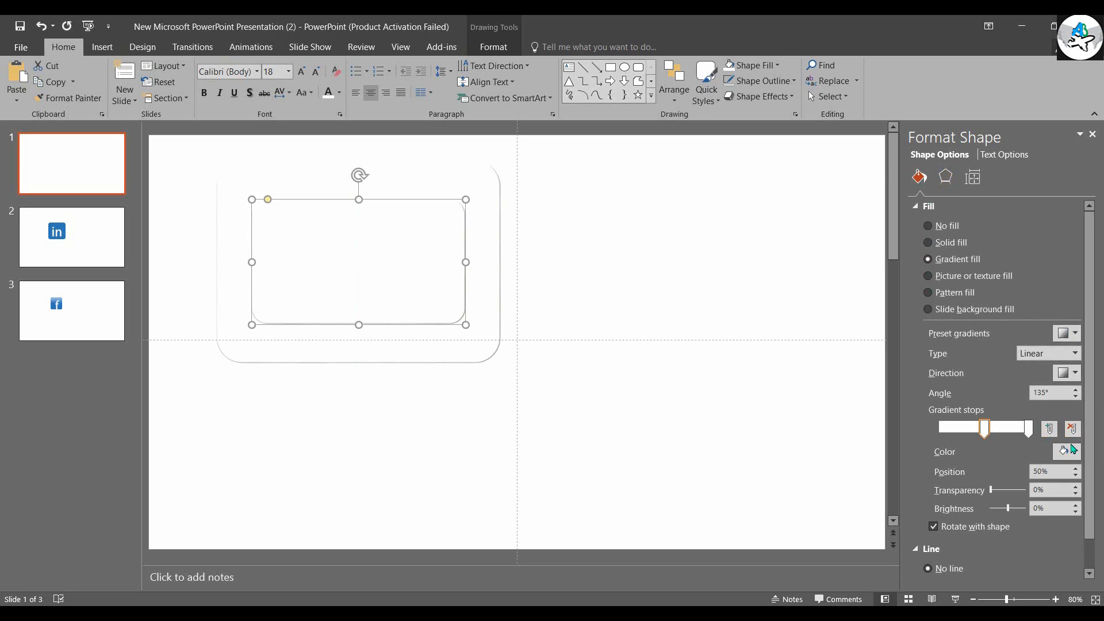
click(1068, 452)
click(1003, 381)
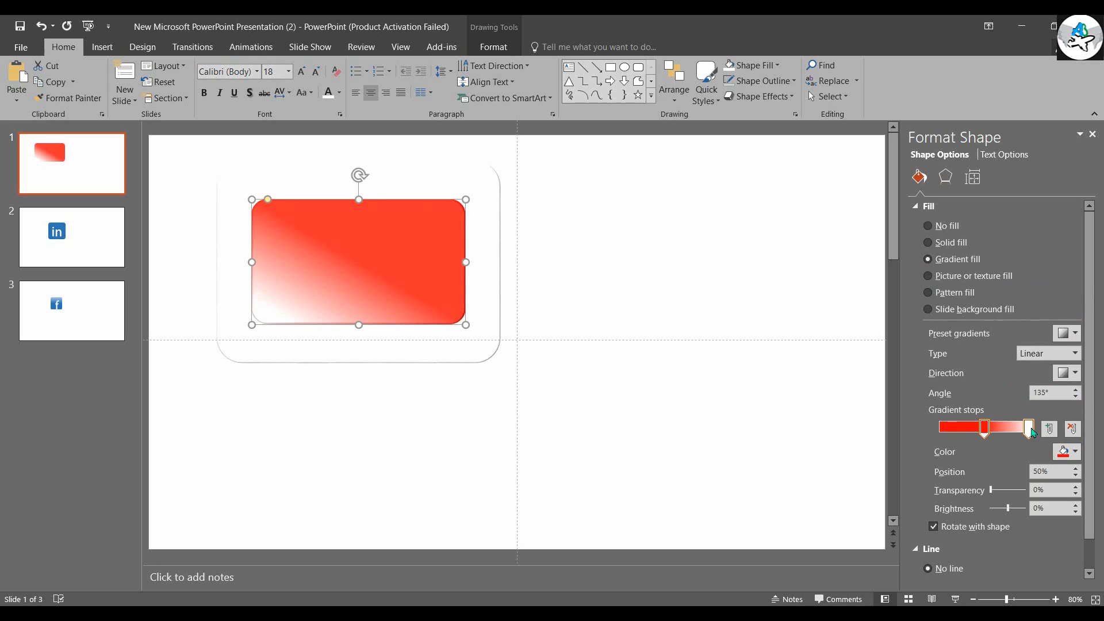
click(983, 428)
click(1068, 451)
click(1003, 381)
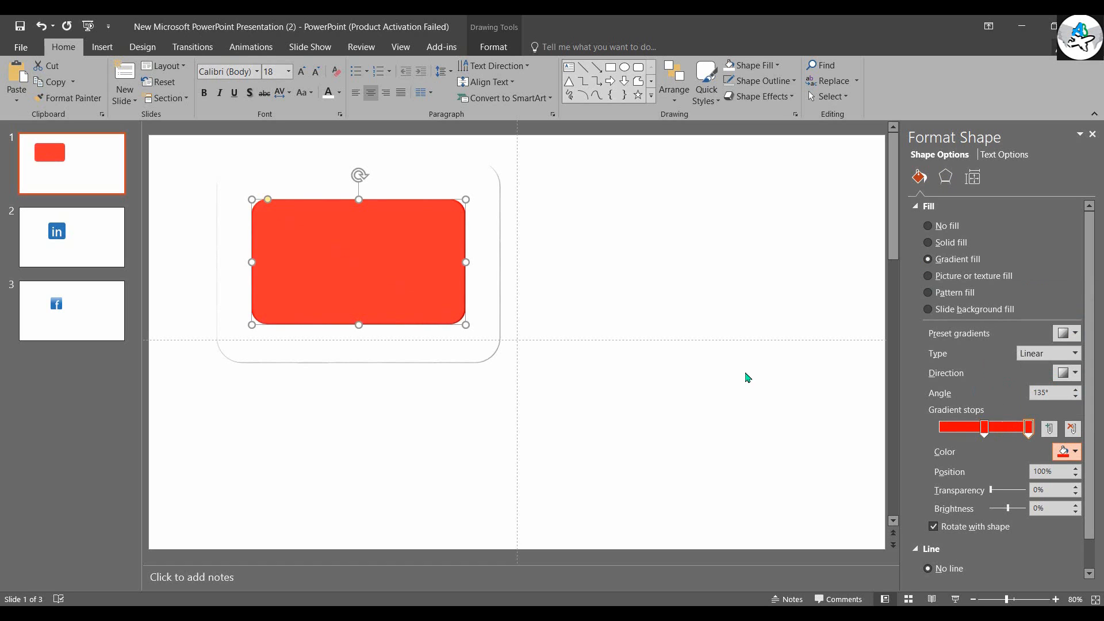
click(640, 293)
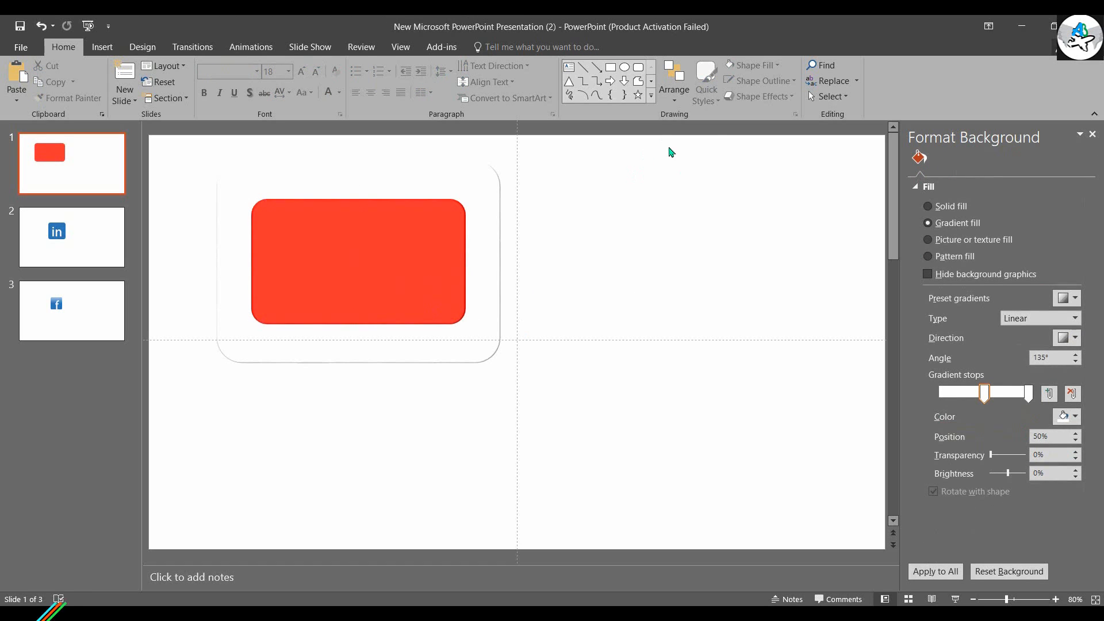
- Draw an isosceles triangle on the red rectangle, rotate it to point right and shrink it into a small play symbol
click(650, 95)
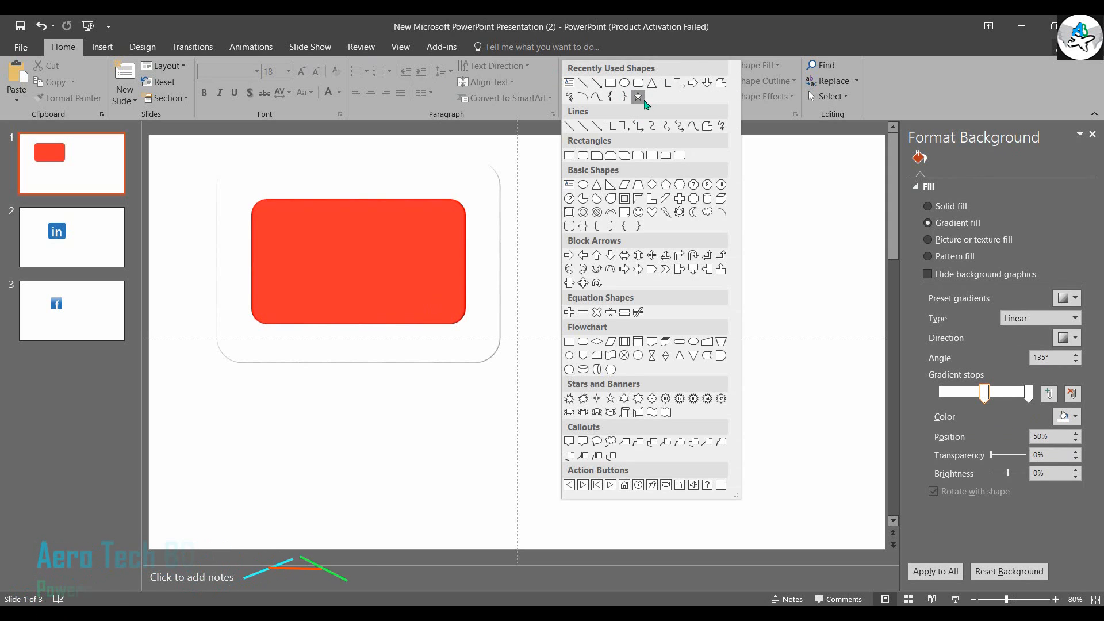
click(597, 185)
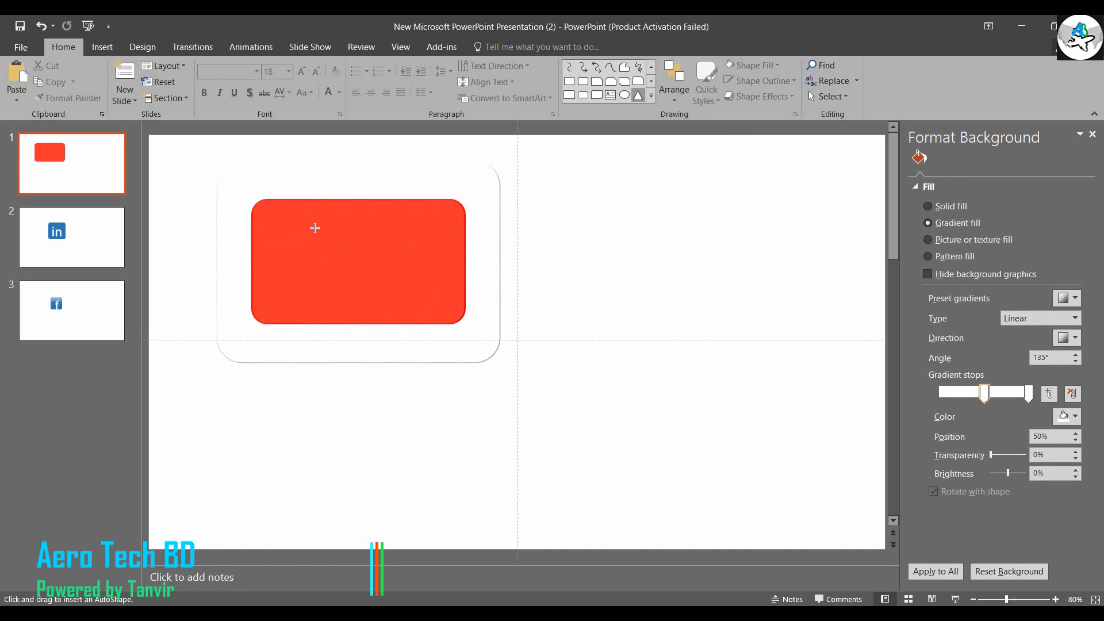
drag(314, 228, 409, 283)
mouse_move(358, 203)
mouse_down()
mouse_move(407, 233)
mouse_move(408, 251)
mouse_up()
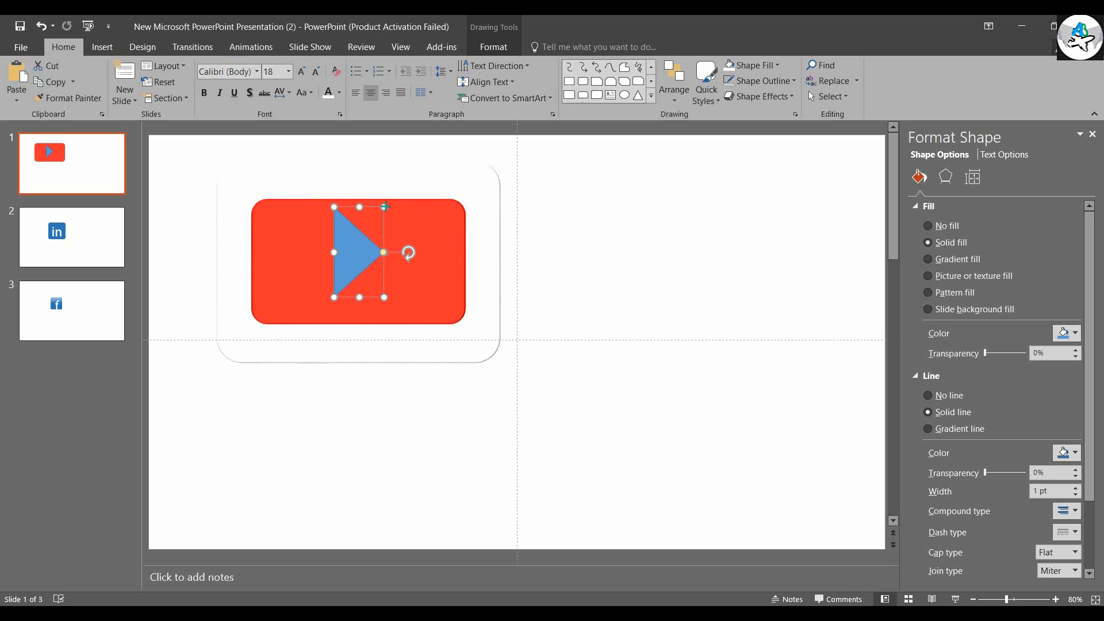
drag(385, 206, 377, 228)
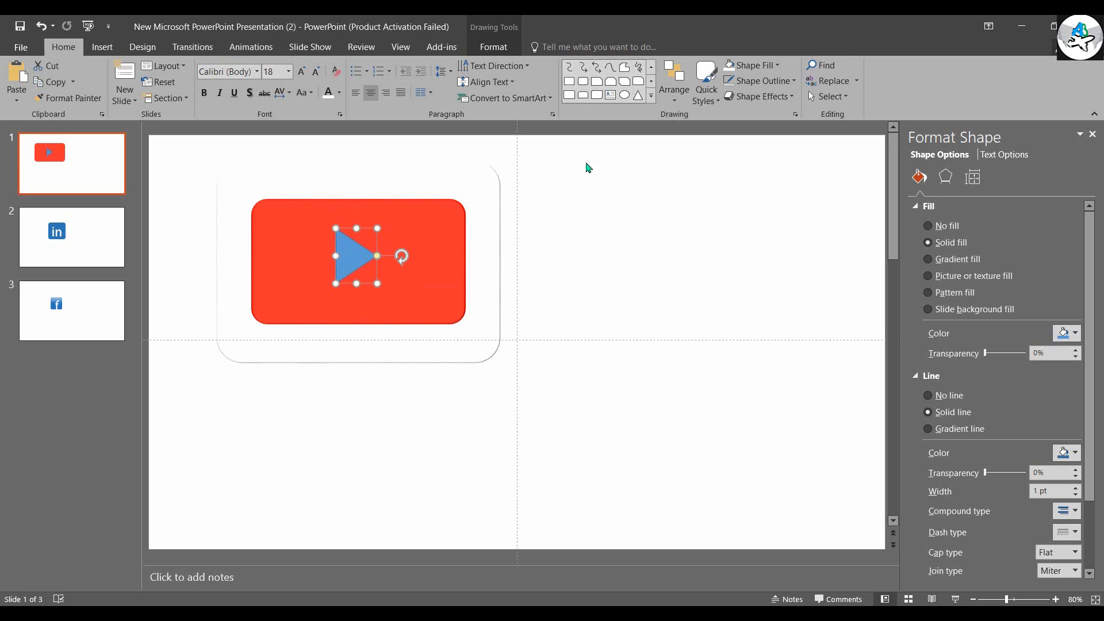
- Set the triangle's height to 1" and width to 1.1", and shift it slightly to the left
click(493, 47)
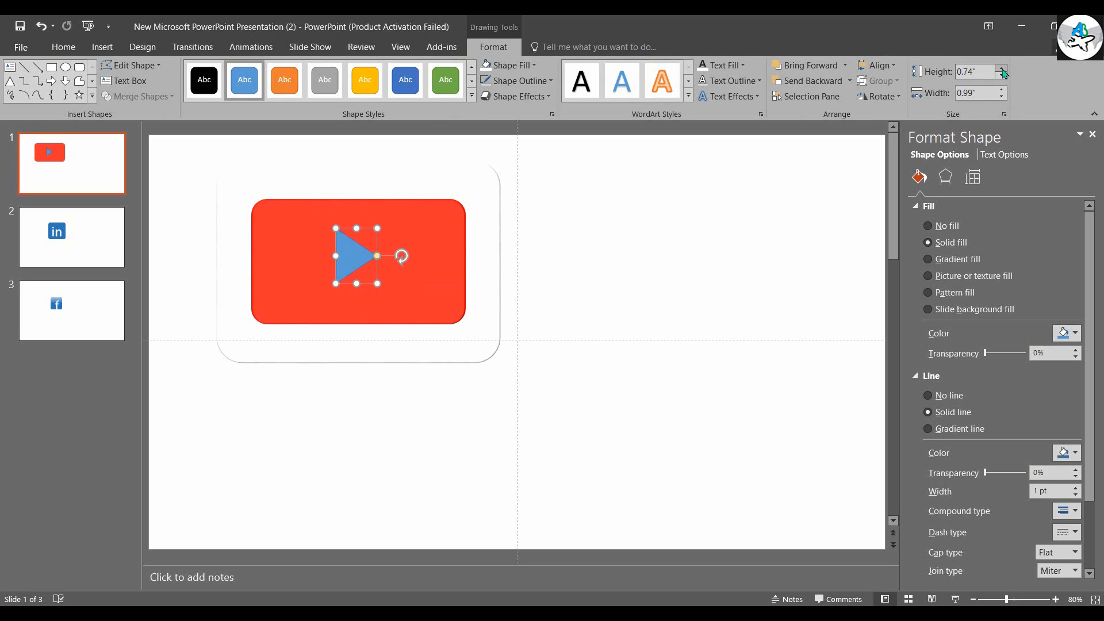
click(1002, 69)
click(1002, 68)
click(1001, 68)
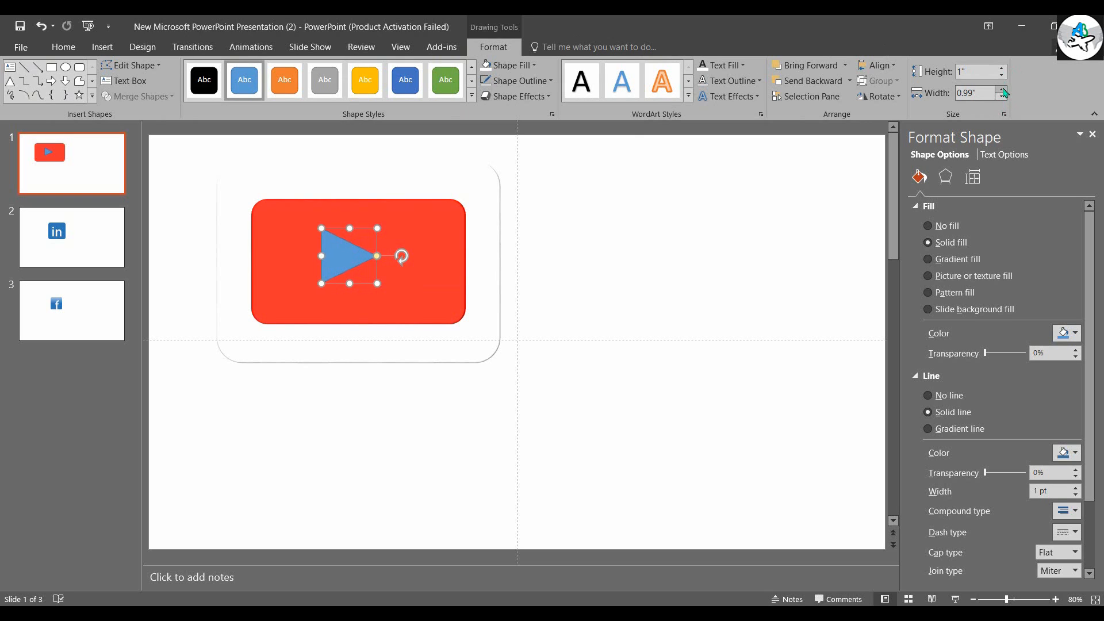
click(1001, 90)
click(1002, 90)
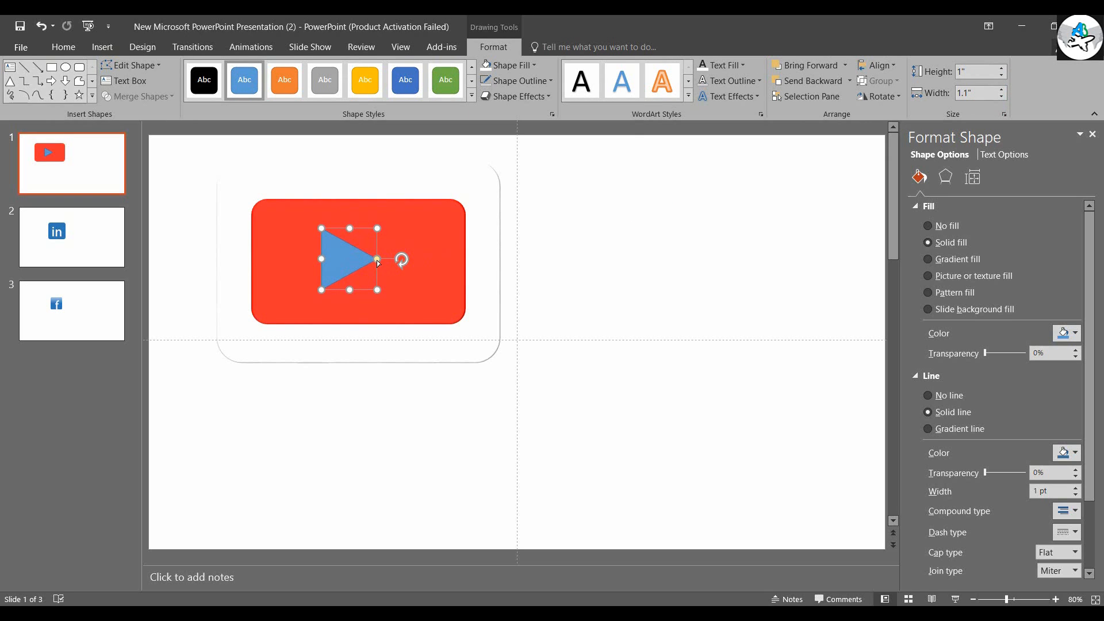
drag(379, 233, 375, 232)
click(1002, 69)
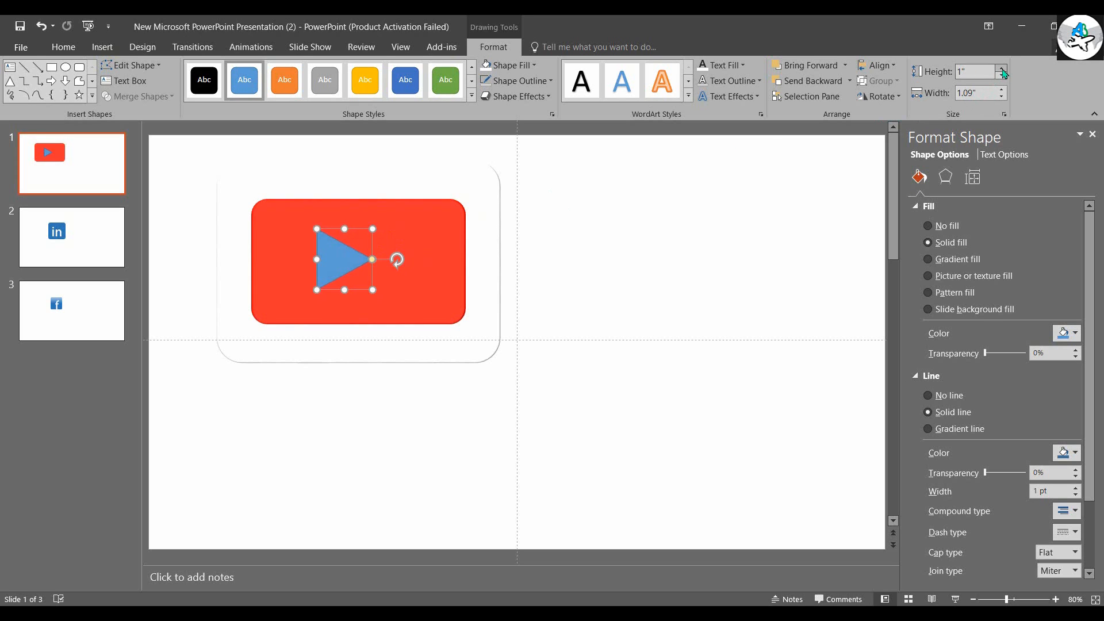
click(1002, 90)
click(1003, 99)
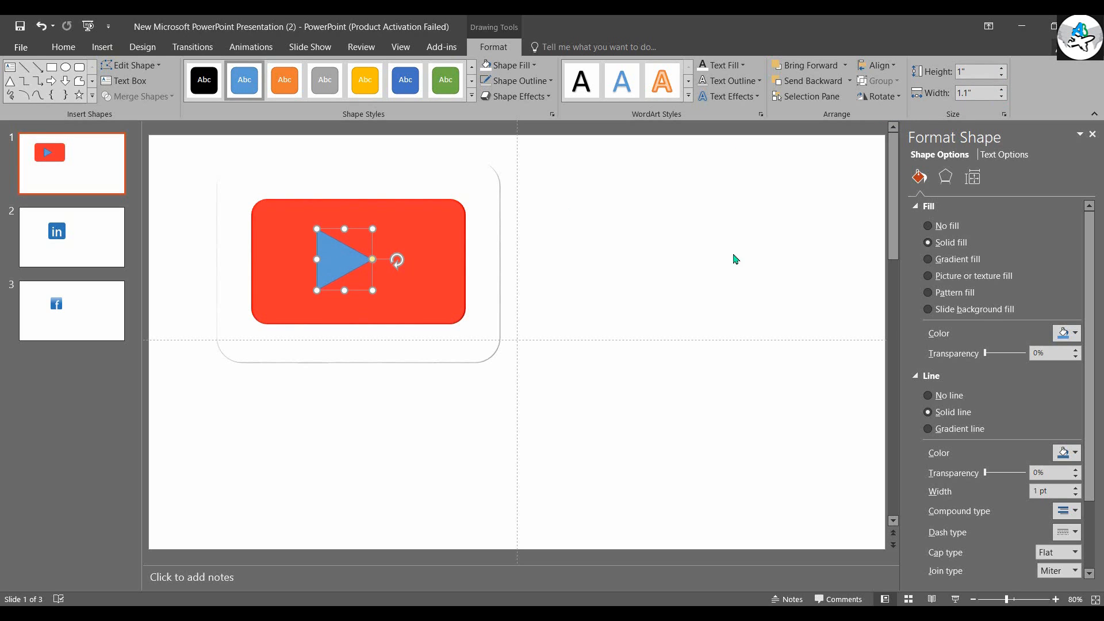
- Centre the triangle on the red rectangle and give it a white fill with no outline
mouse_move(347, 266)
mouse_down()
mouse_move(377, 269)
mouse_move(360, 264)
mouse_up()
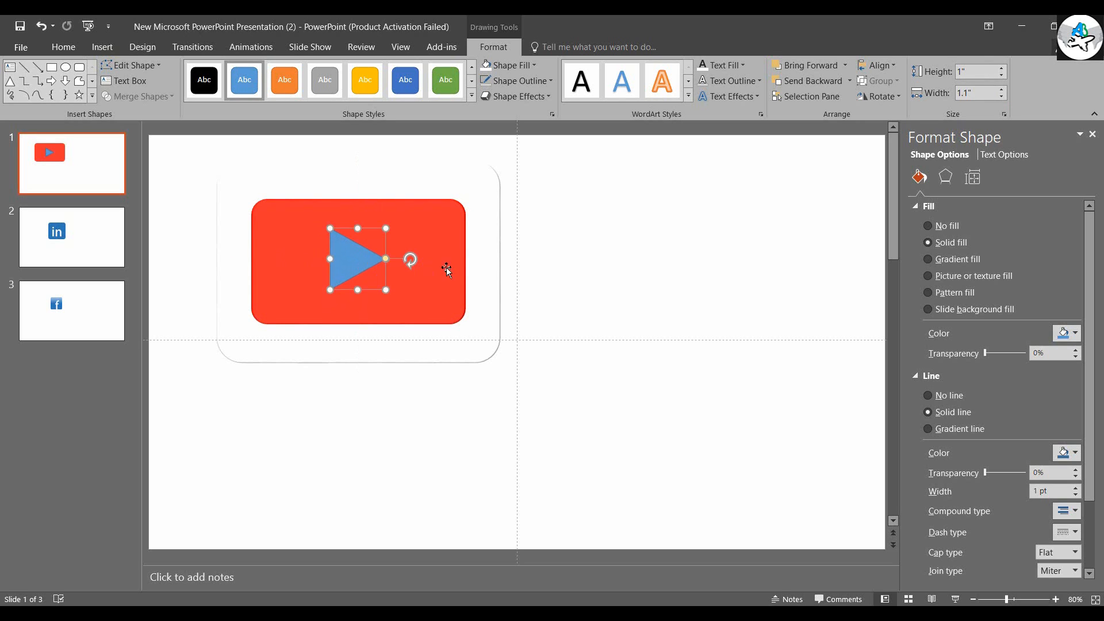
click(508, 65)
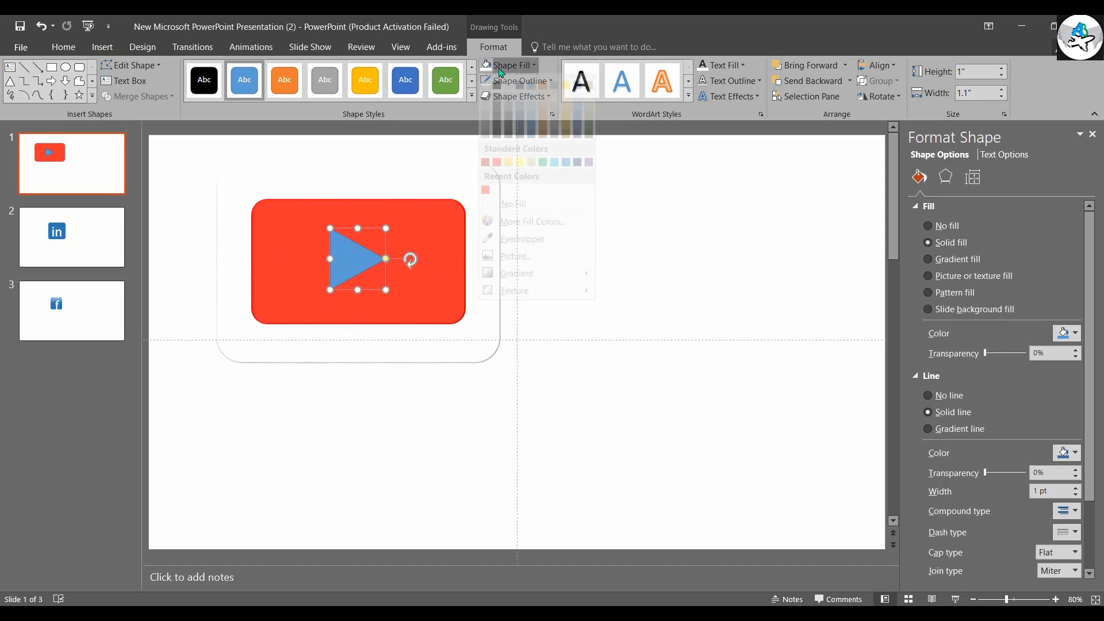
click(486, 95)
click(514, 81)
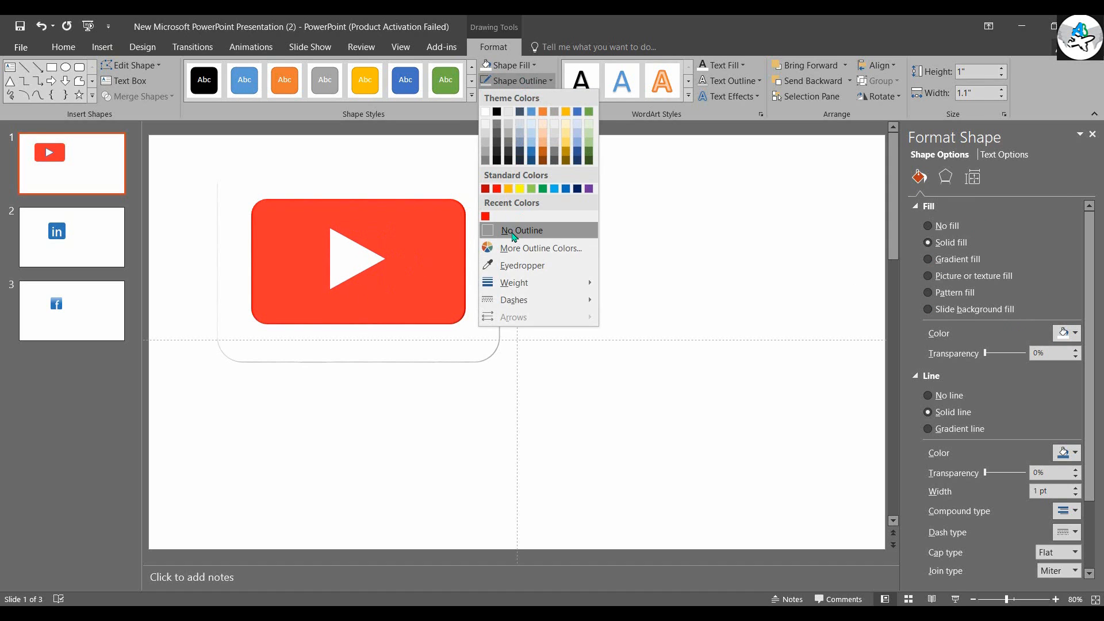
click(514, 231)
click(572, 257)
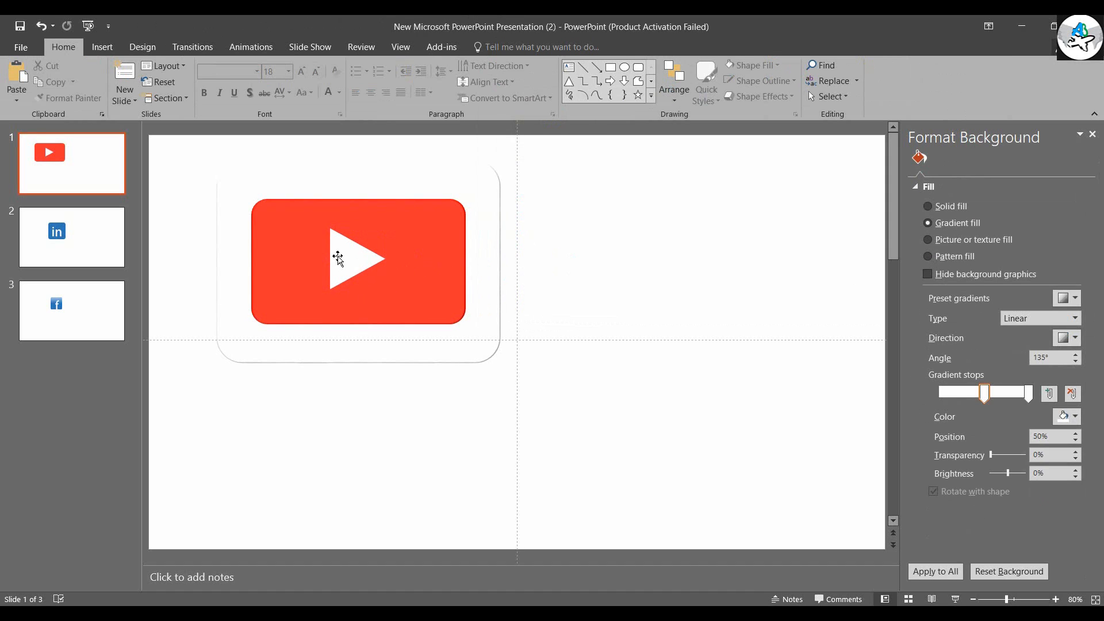
click(337, 258)
click(622, 211)
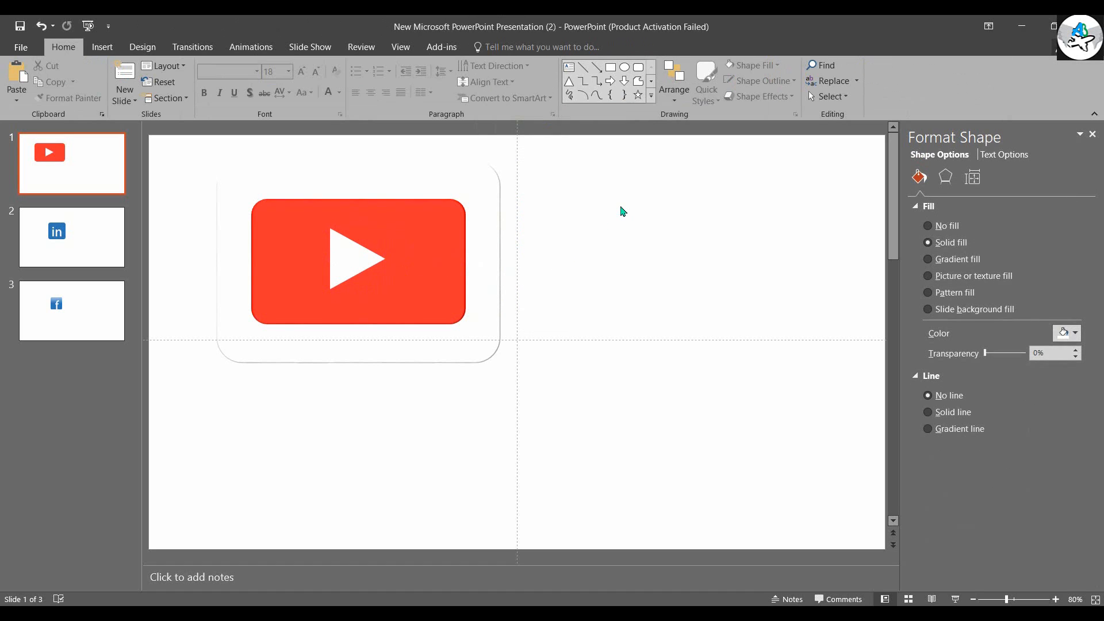
click(1093, 134)
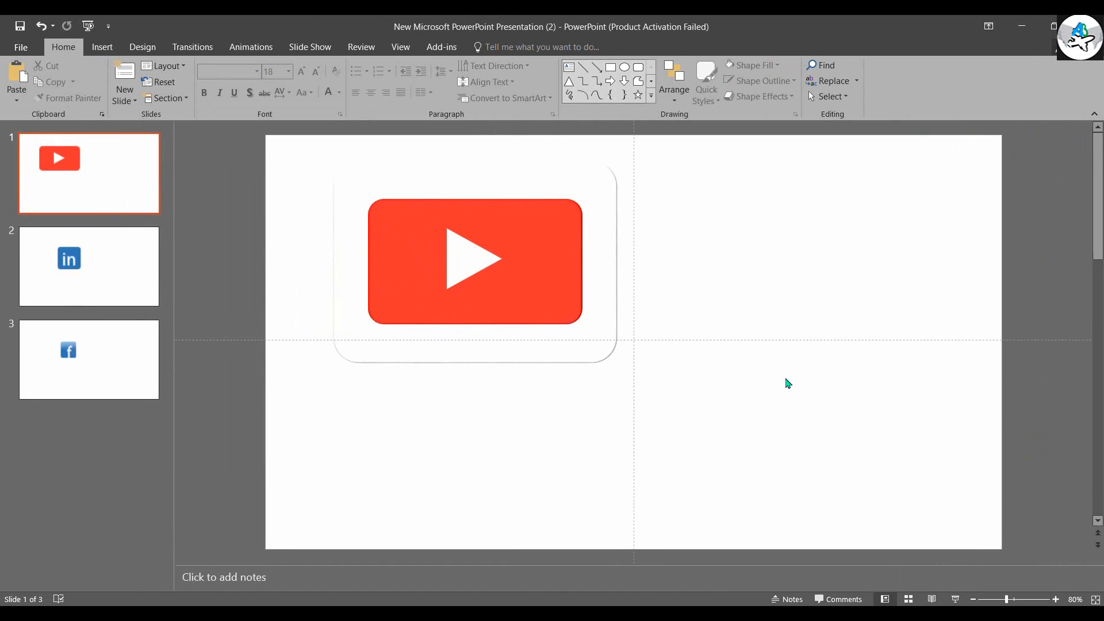
- Group the white rectangle, red rectangle and triangle, and move the group to the middle of the slide
drag(276, 136, 709, 464)
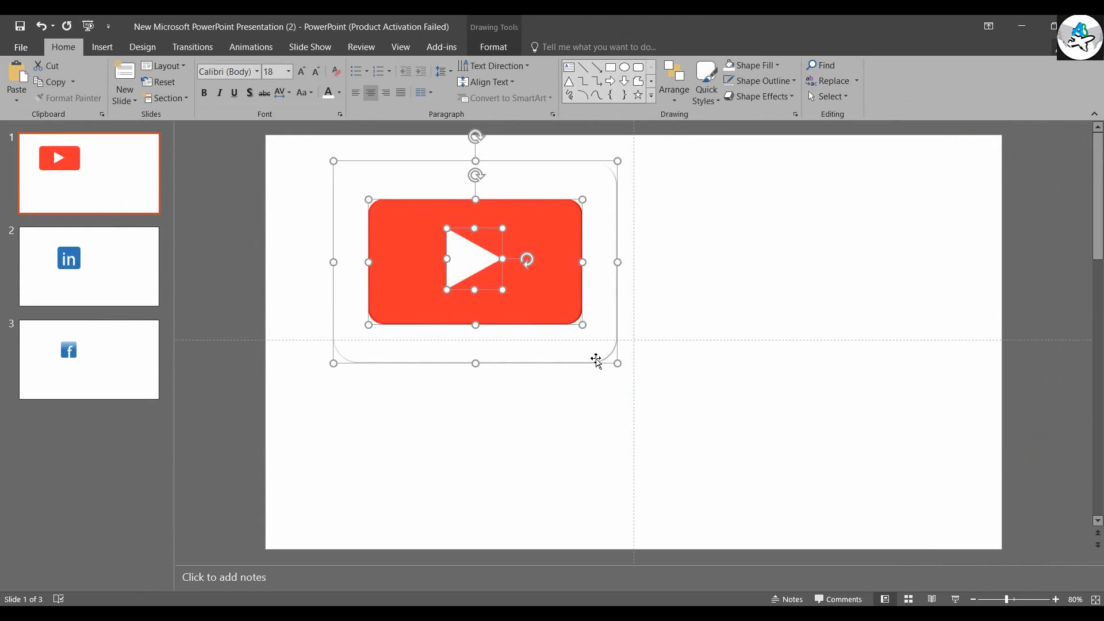
right_click(595, 345)
mouse_move(636, 460)
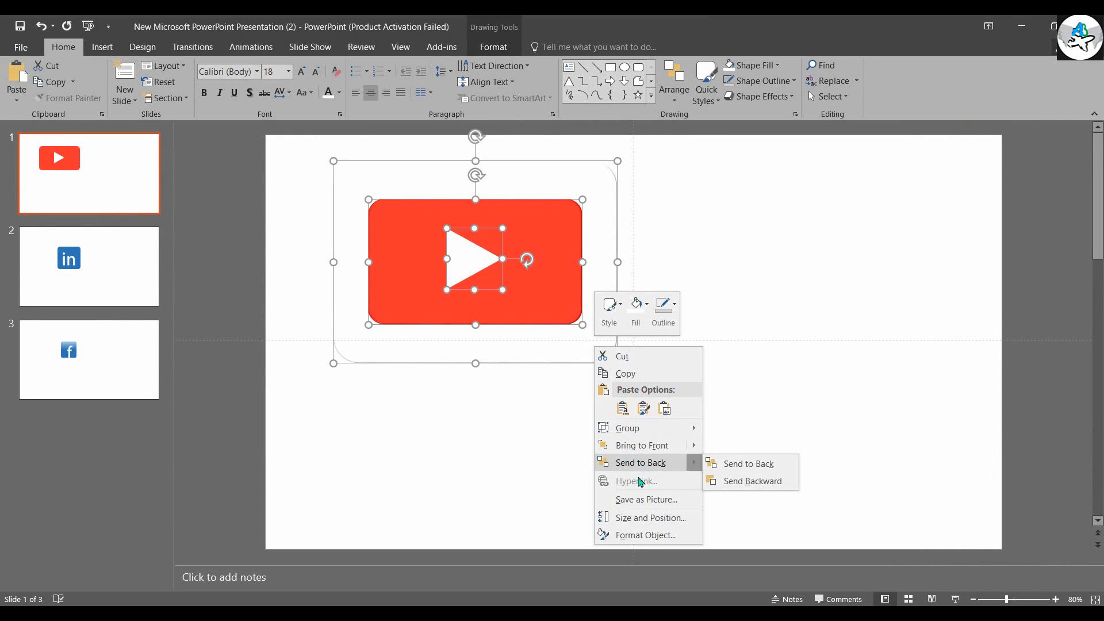
mouse_move(616, 428)
click(739, 426)
drag(560, 312, 713, 374)
- Cut the grouped play icon, paste it back as a picture and shrink the picture to about a third of its size
right_click(715, 378)
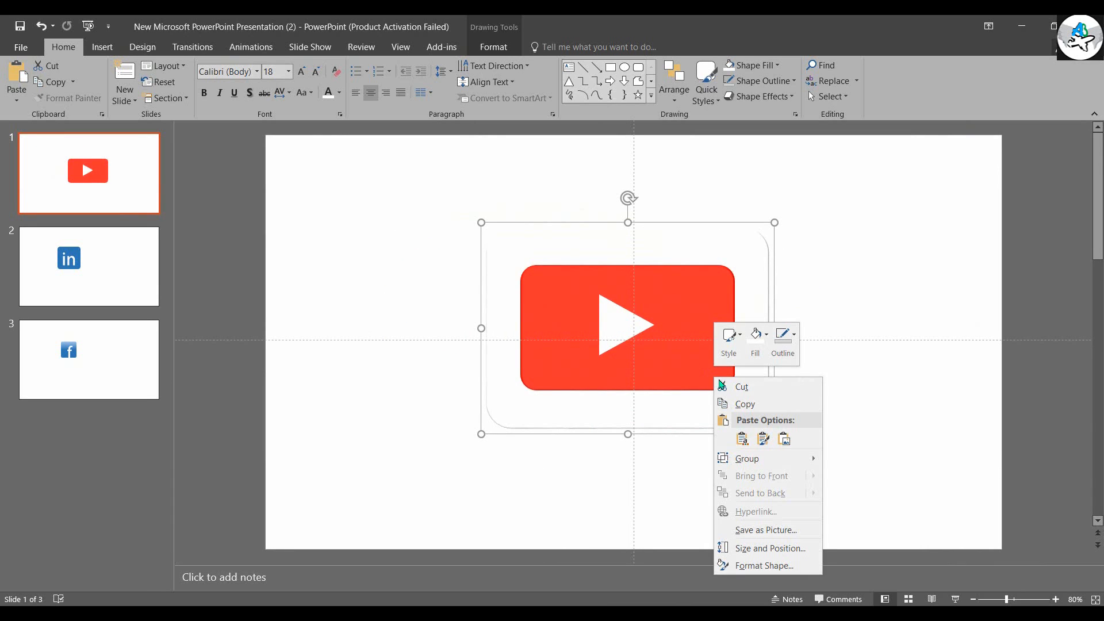
click(741, 386)
right_click(473, 298)
click(523, 326)
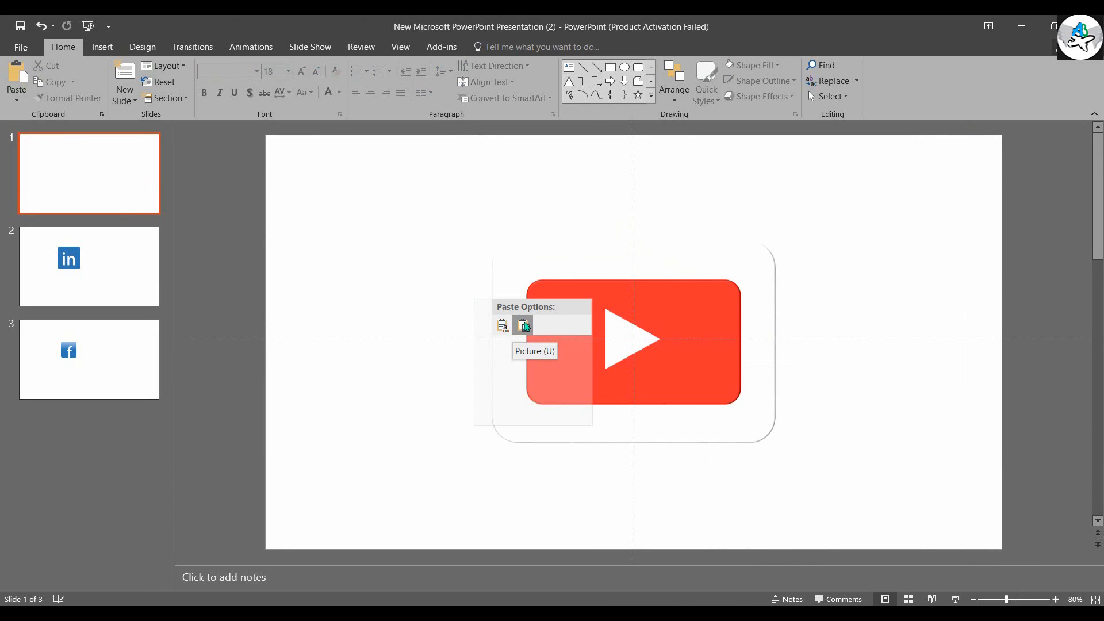
drag(596, 360, 610, 343)
drag(791, 225, 600, 376)
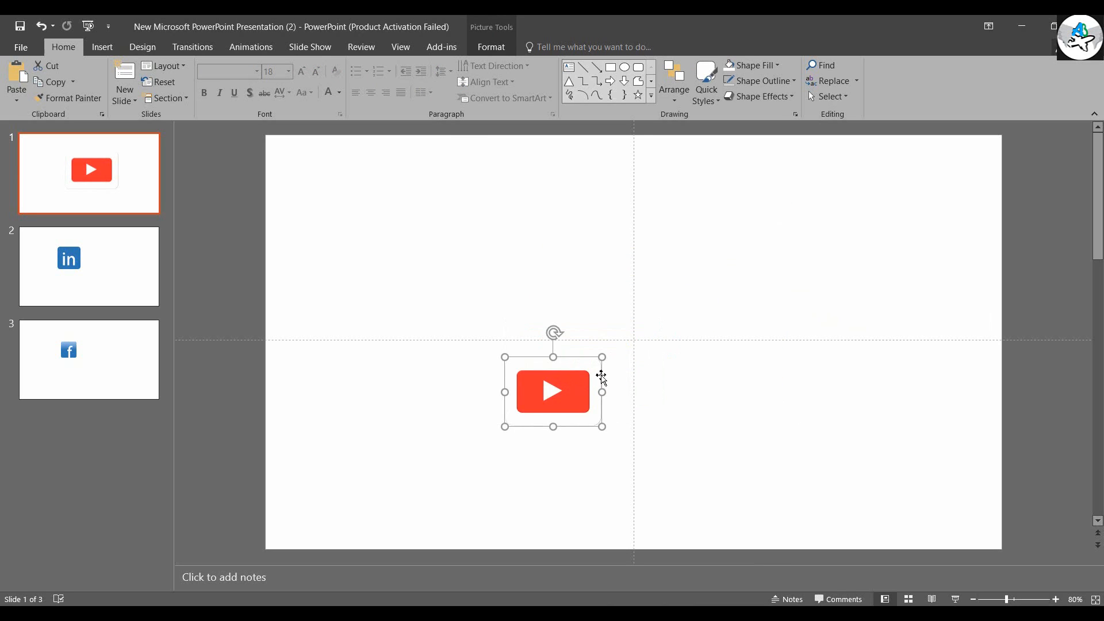